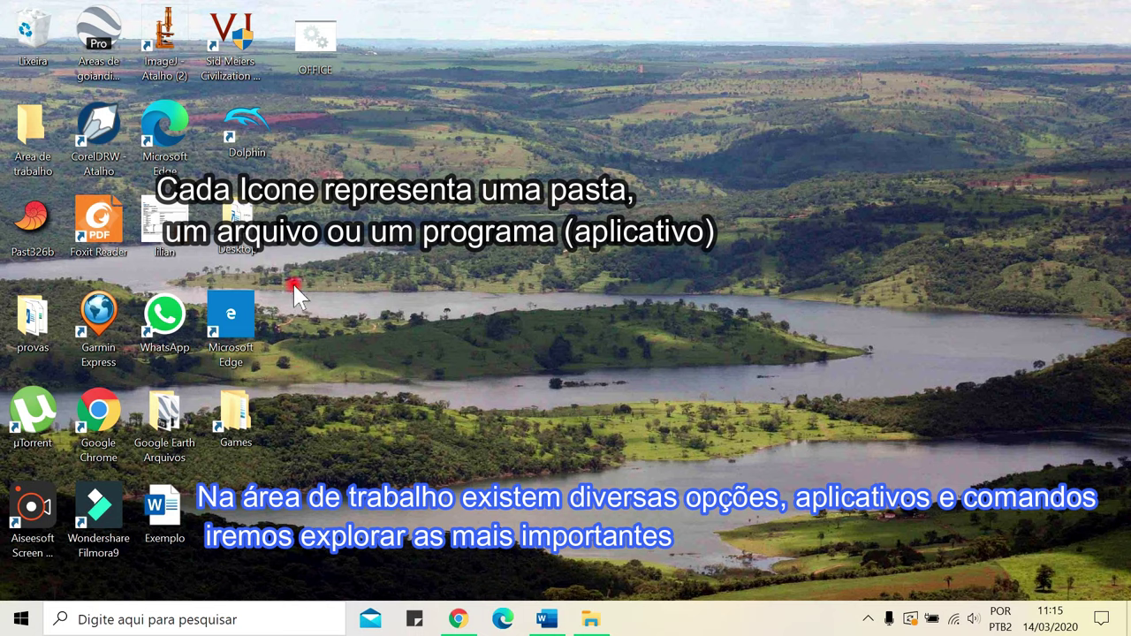
Step: Open the Desktop folder on the desktop to view its files, and close its window
mouse_move(237, 228)
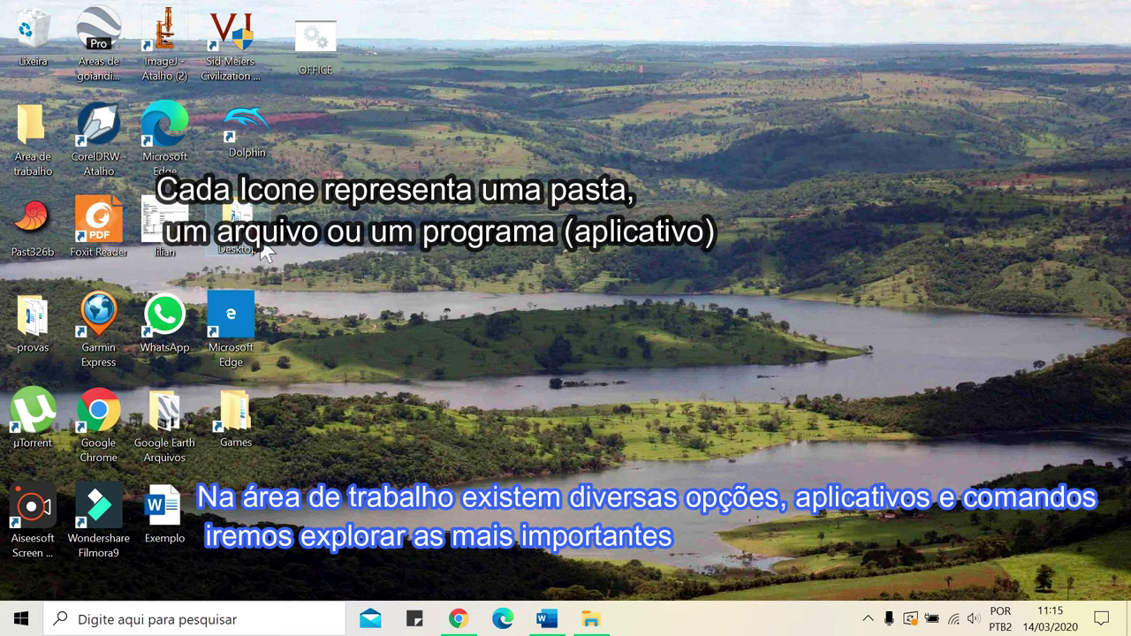
double_click(258, 248)
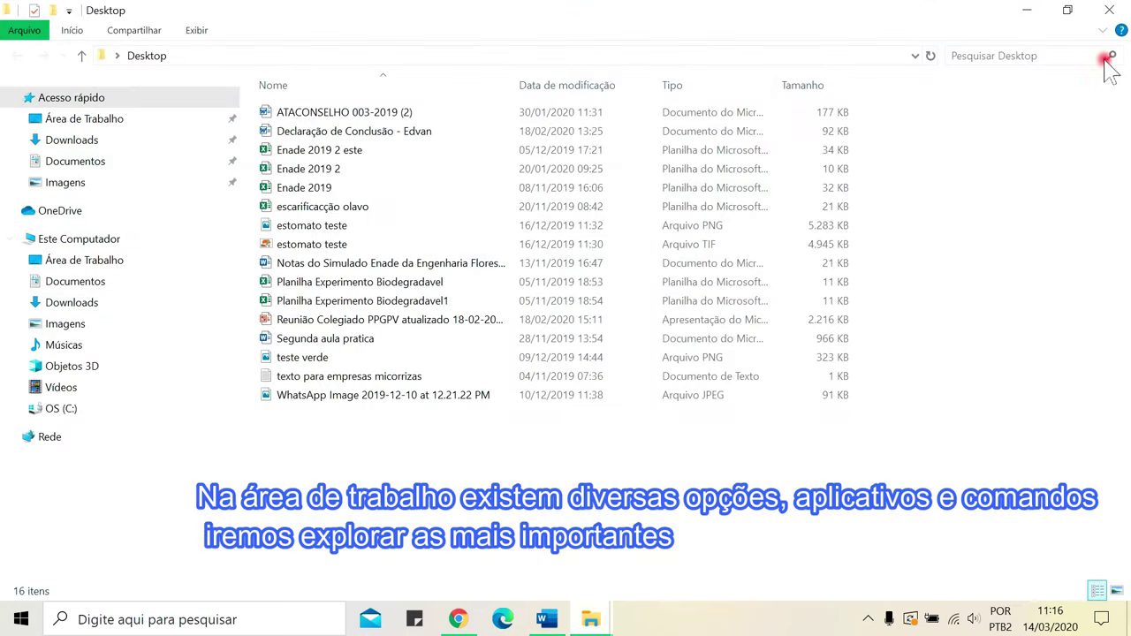
left_click(1118, 7)
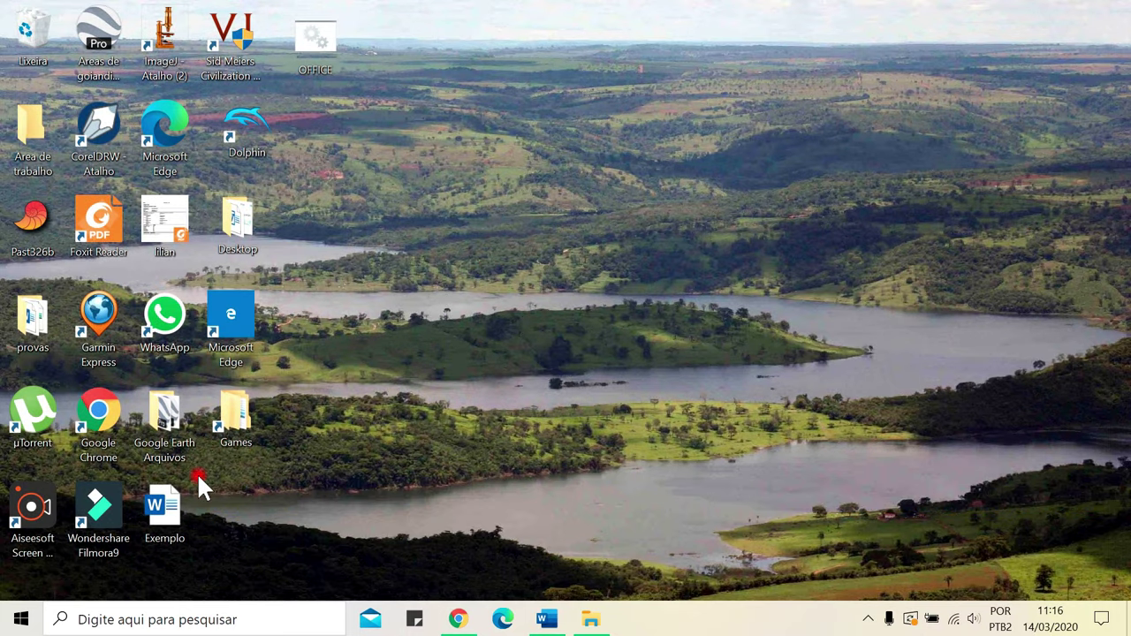
Step: Open the Exemplo Word document from the desktop to view it, and close Word to return to the desktop
left_click(165, 503)
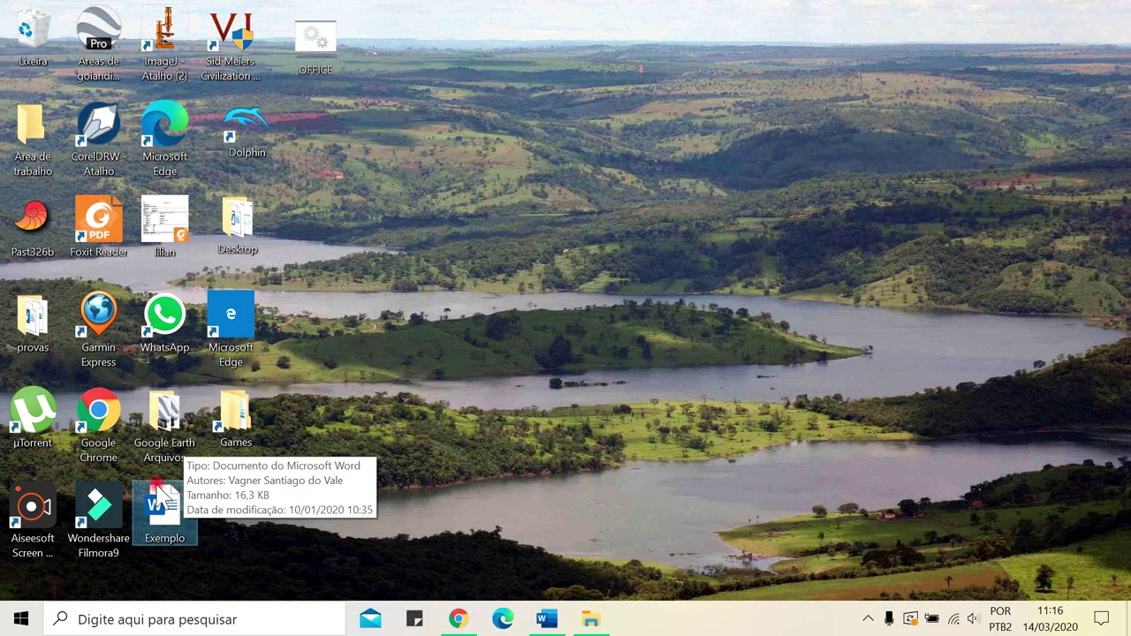
double_click(165, 516)
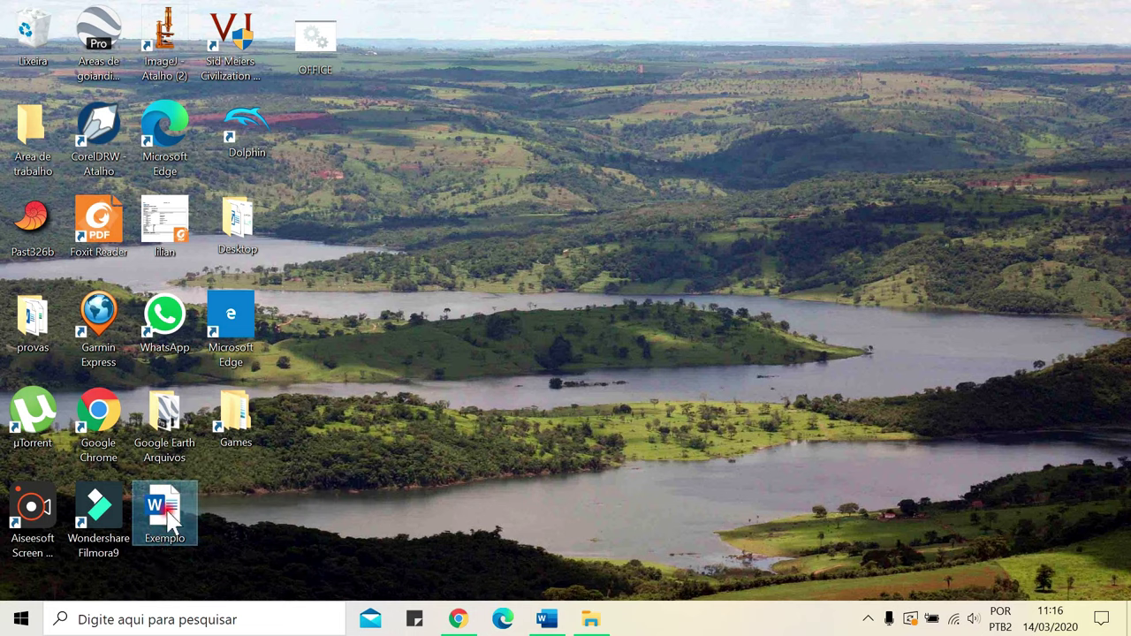
left_click(394, 301)
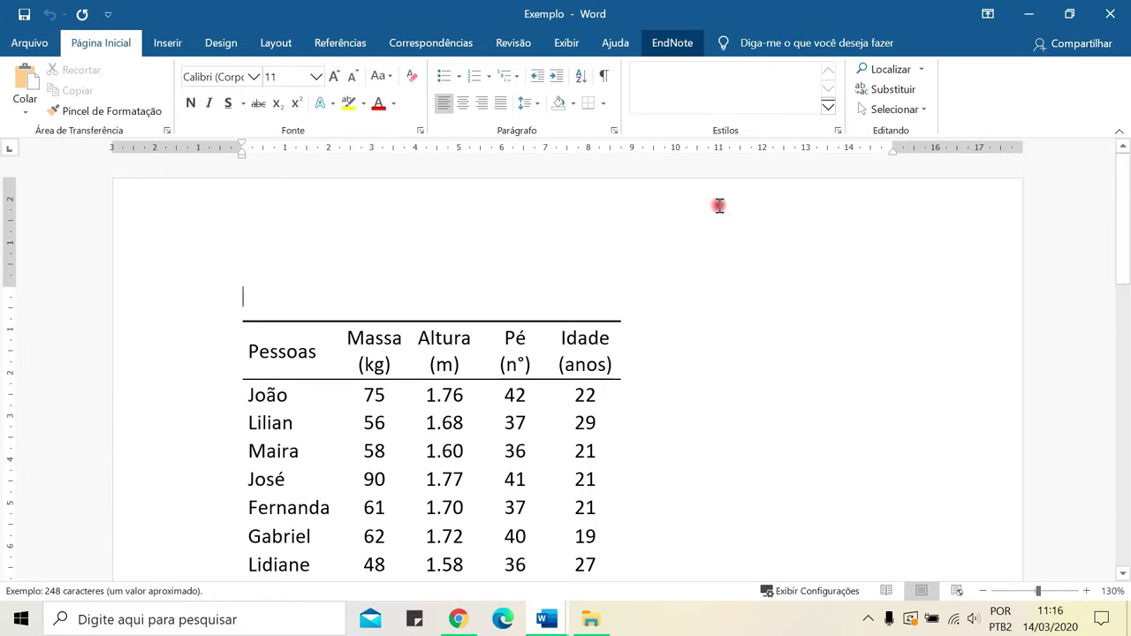
left_click(1110, 16)
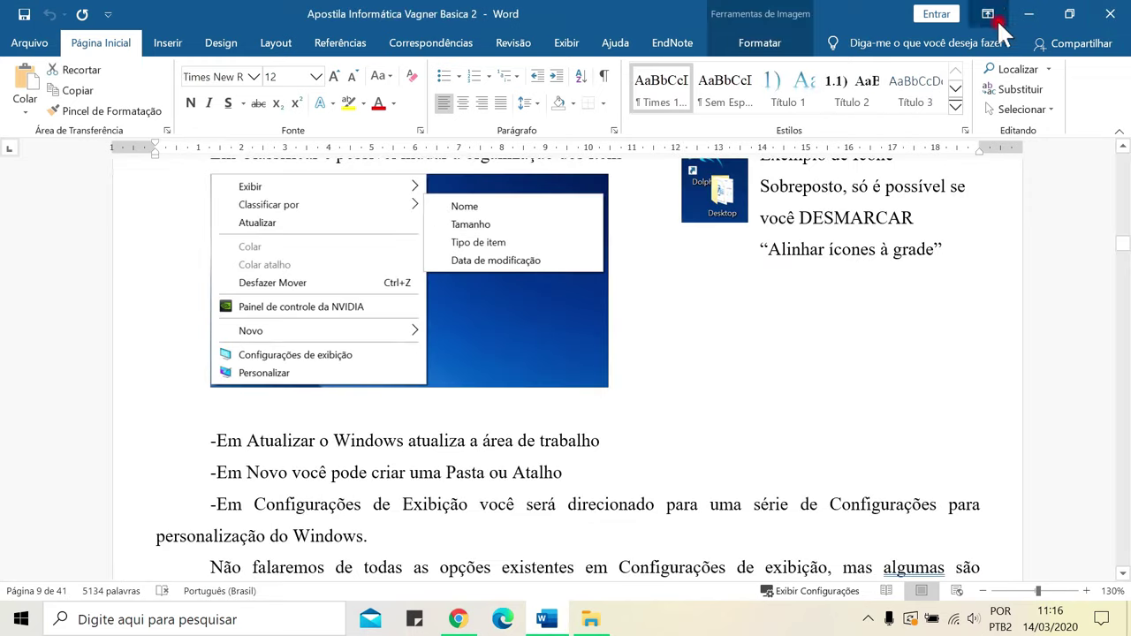
left_click(77, 190)
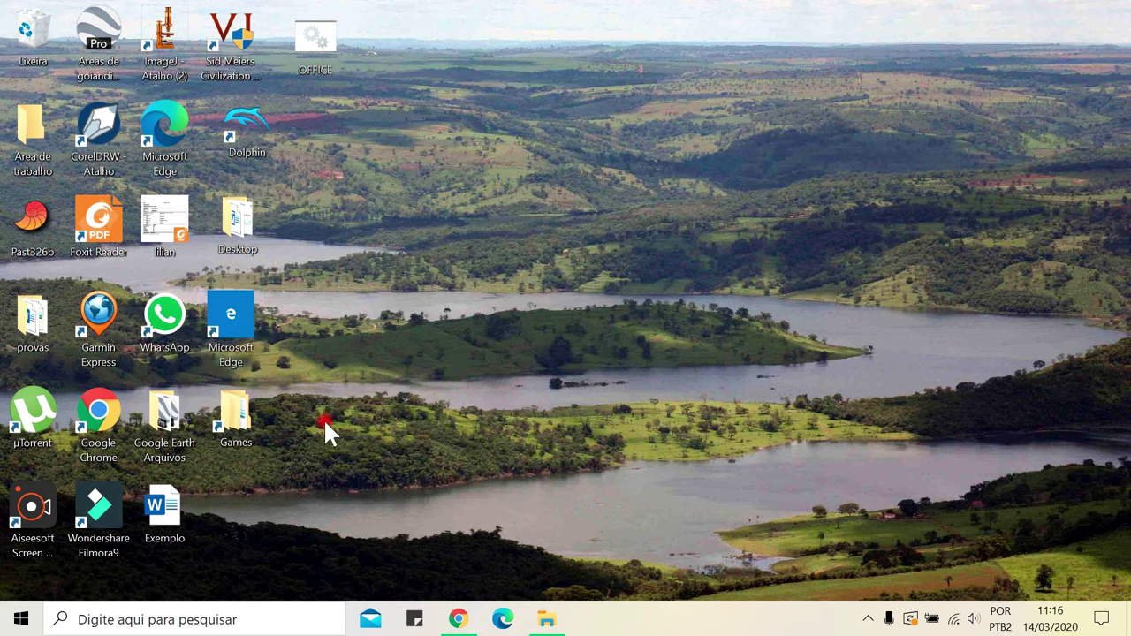
Step: Examine the alphabetical list of installed applications in the Start menu
left_click(23, 620)
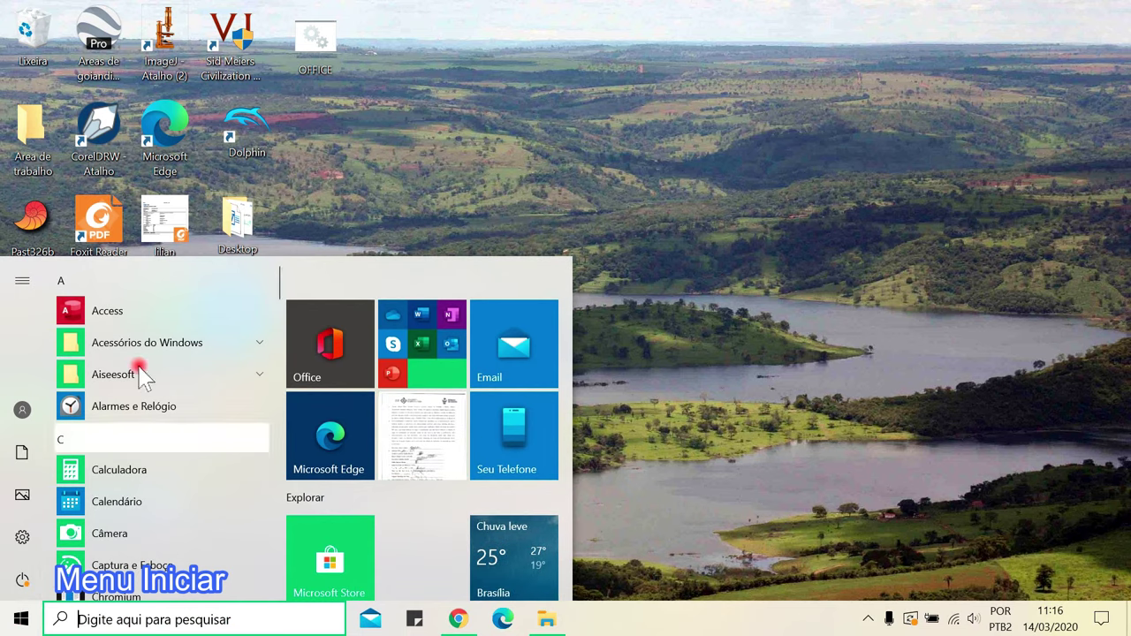
scroll(143, 330, "down", 3)
scroll(141, 351, "down", 10)
scroll(142, 352, "down", 12)
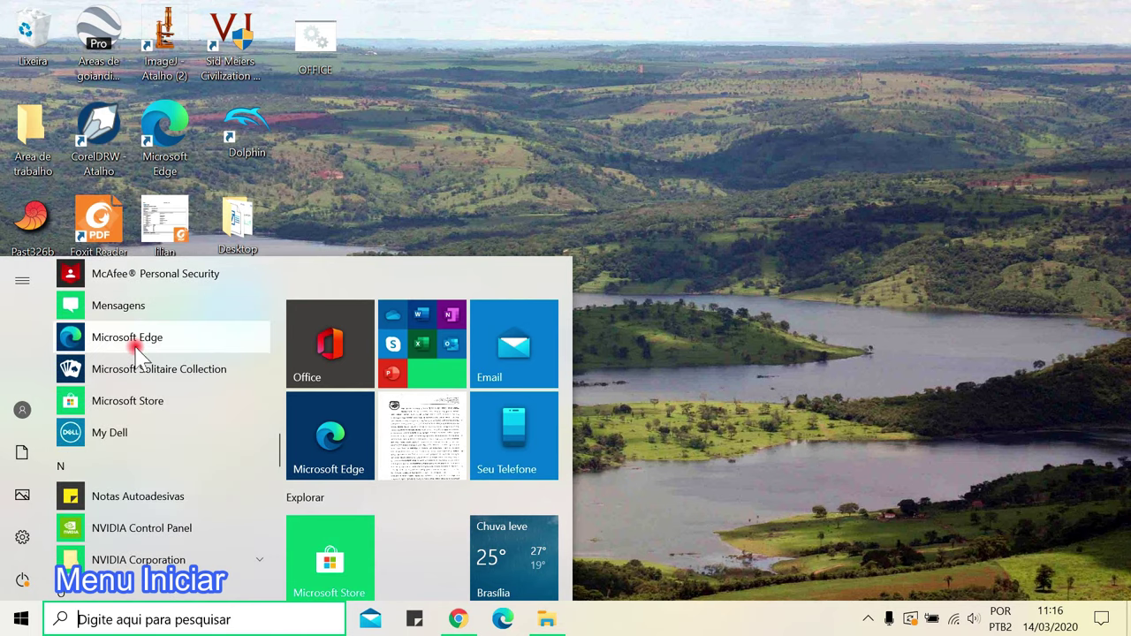
scroll(116, 467, "down", 2)
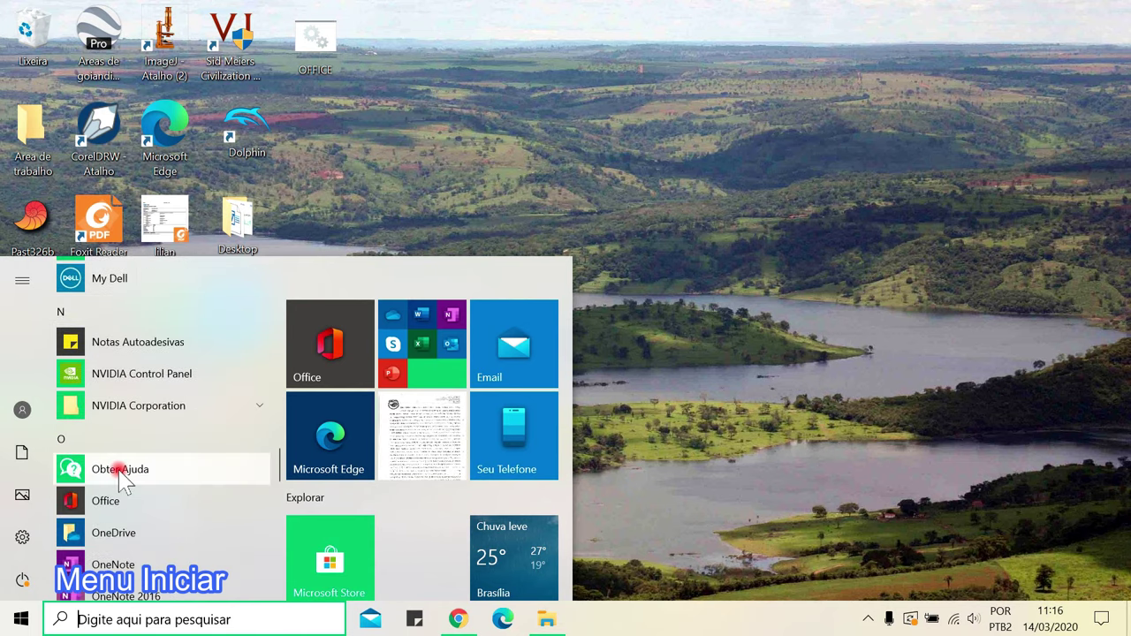
scroll(124, 482, "up", 3)
scroll(122, 481, "up", 13)
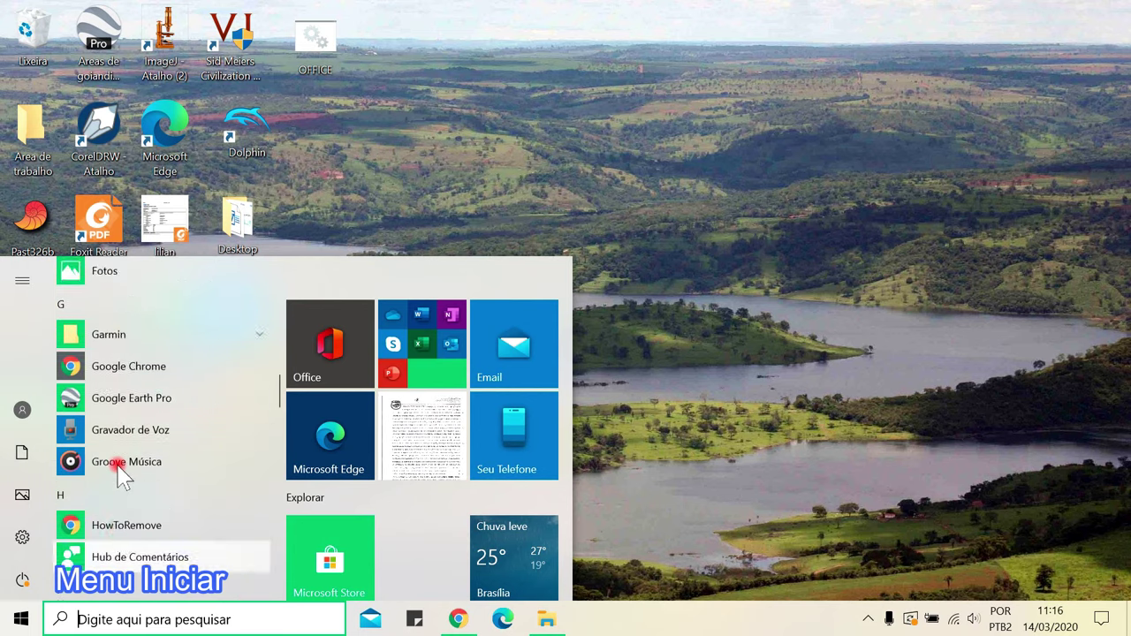
scroll(120, 473, "up", 8)
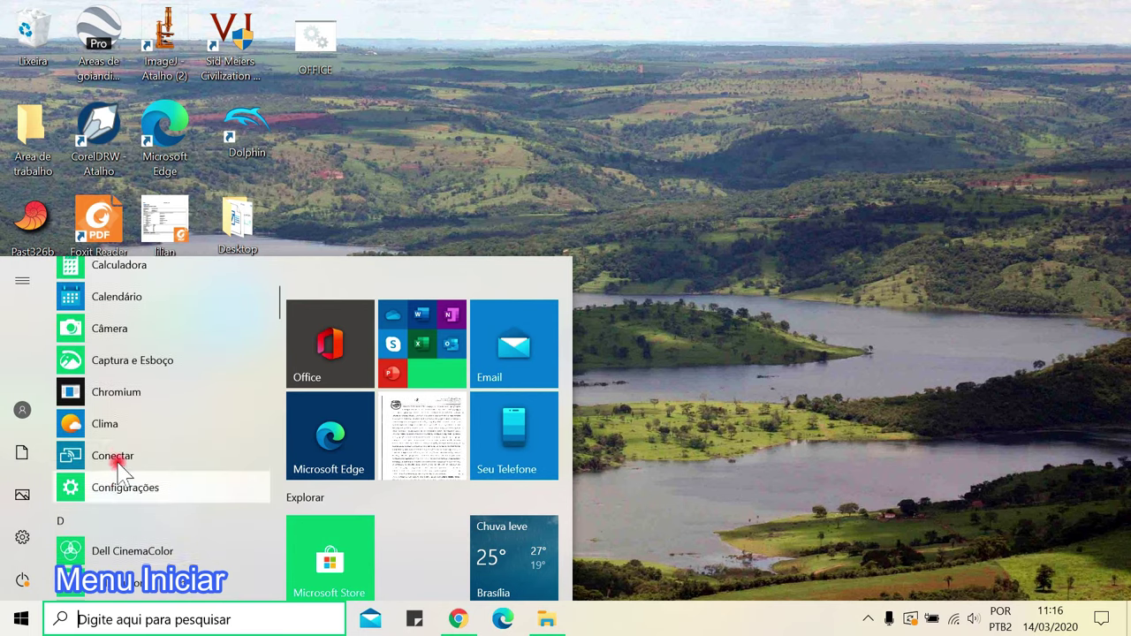
scroll(122, 450, "up", 3)
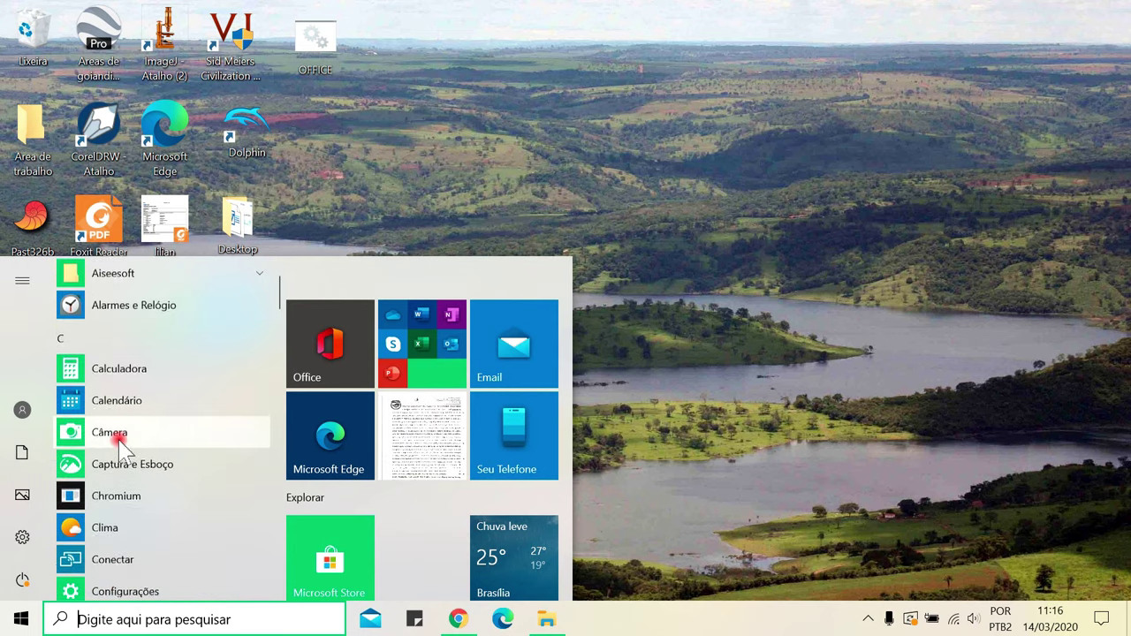
Step: Launch Calculadora, switch it to Padrão mode, and close it
left_click(139, 371)
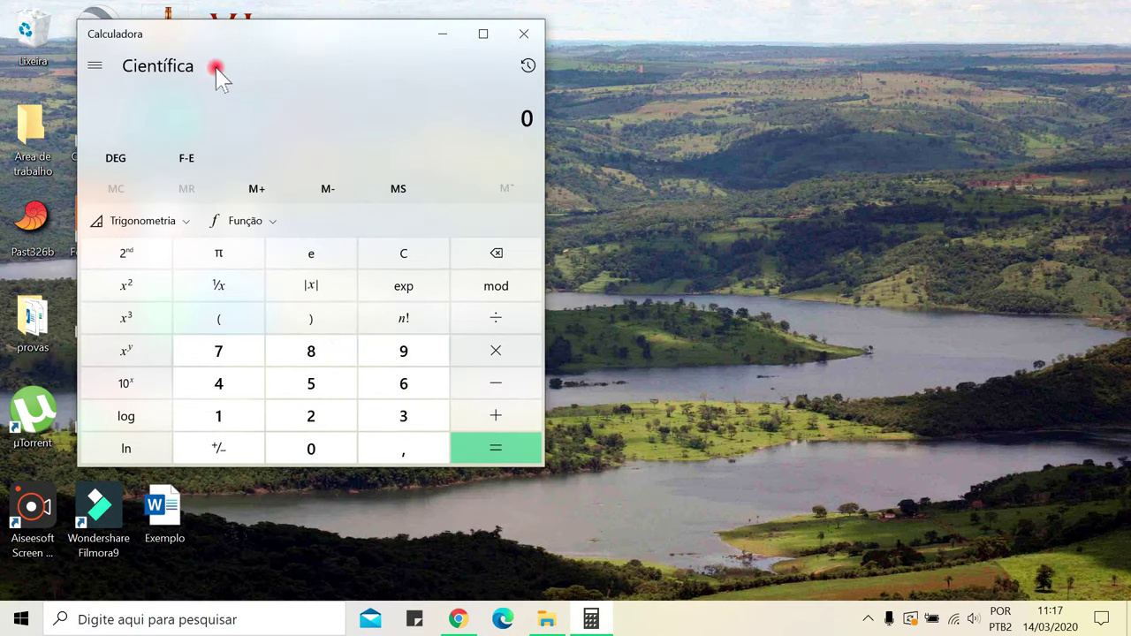
left_click(97, 66)
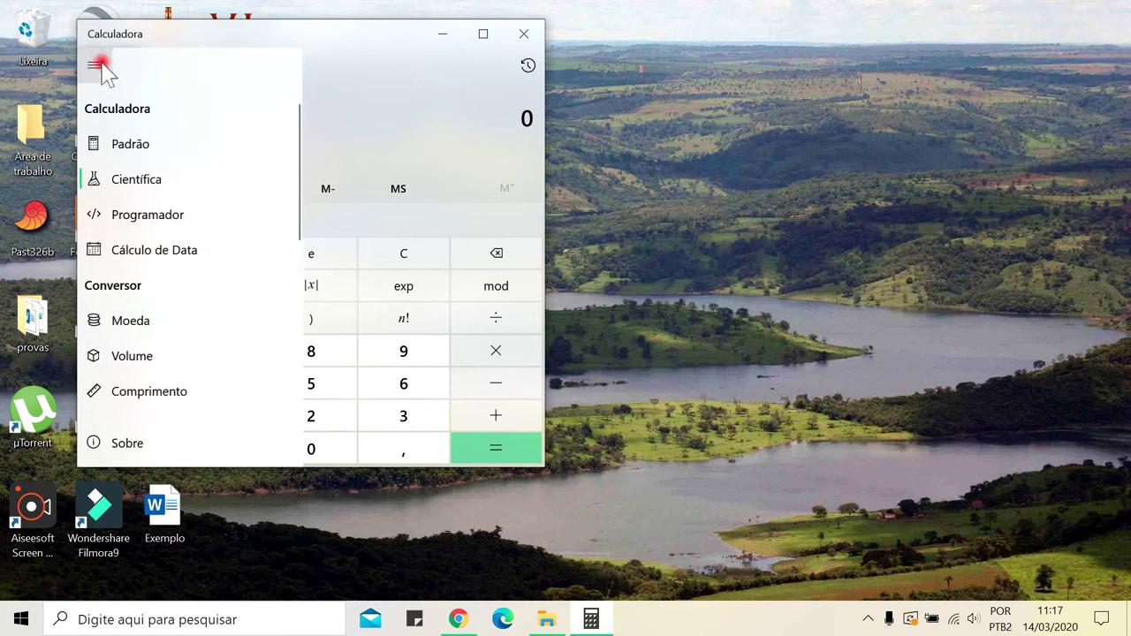
left_click(144, 147)
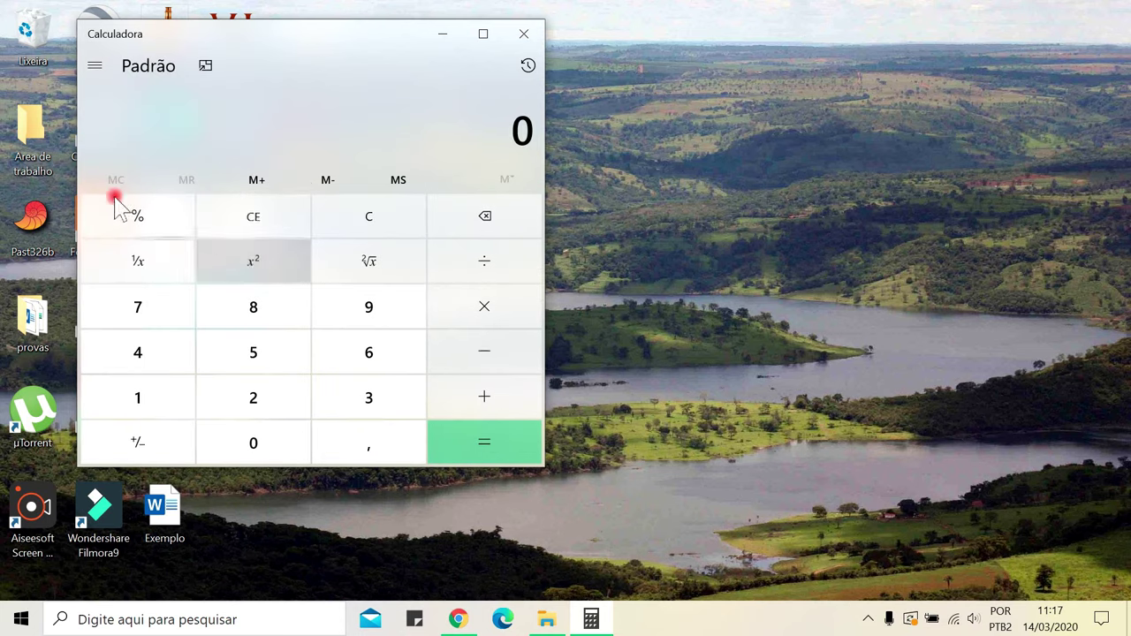
left_click(525, 36)
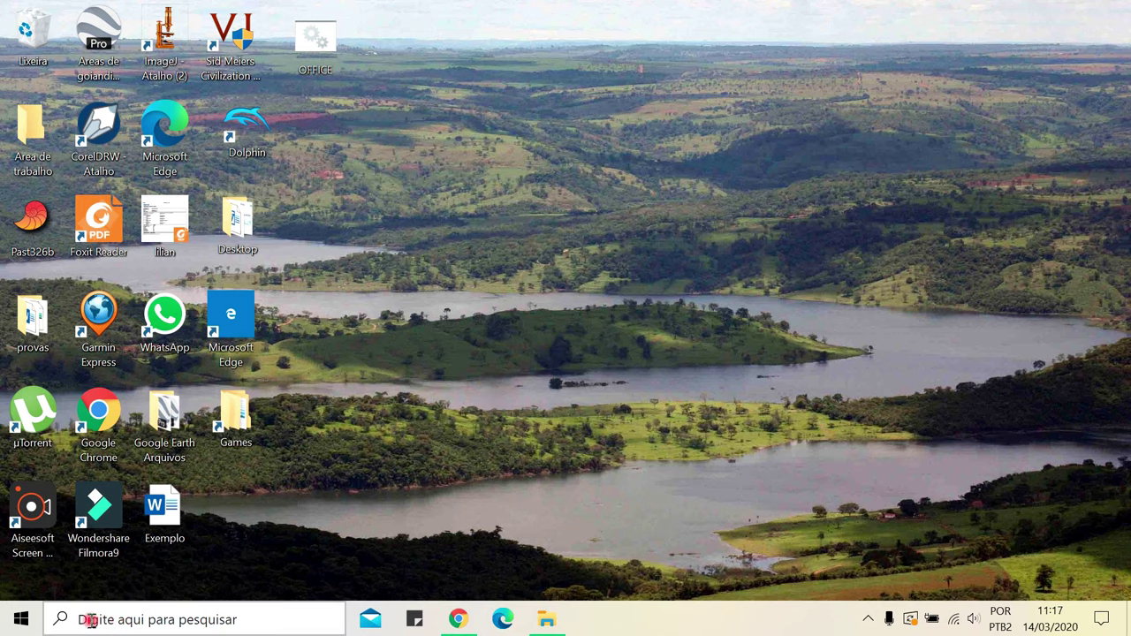
Step: Search Windows for "excel" and launch the Excel application
left_click(142, 619)
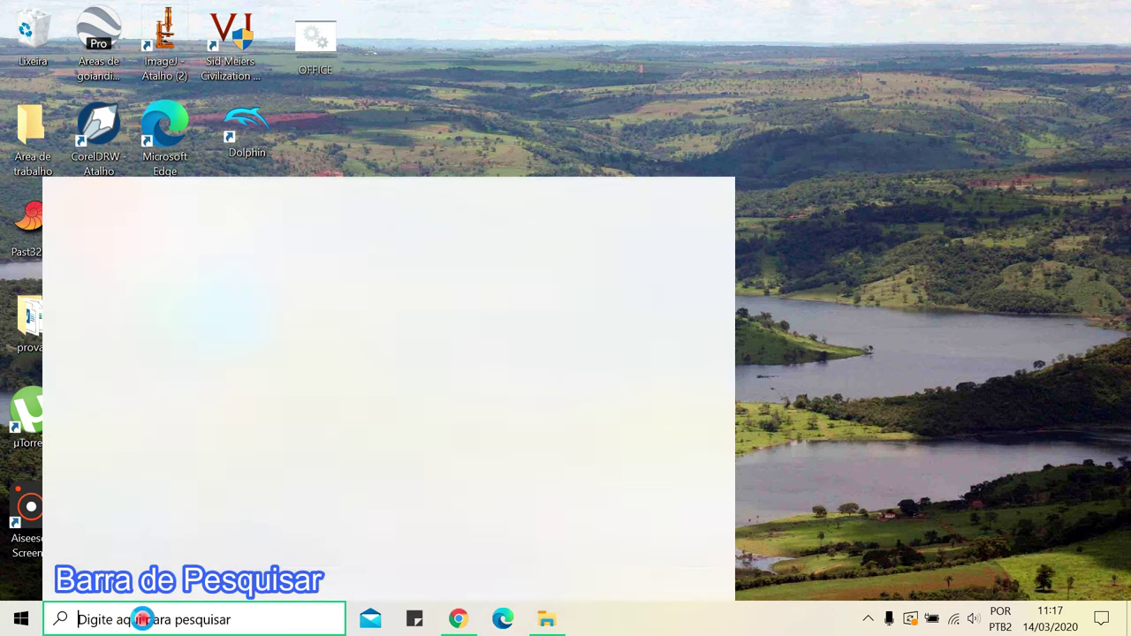
type("excel")
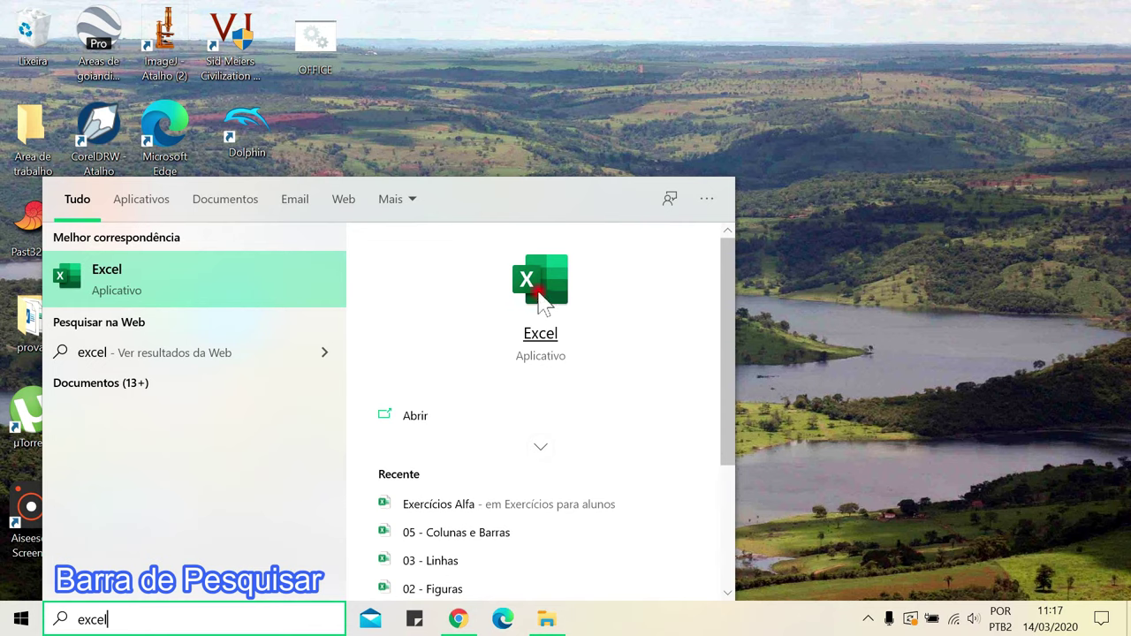
left_click(540, 333)
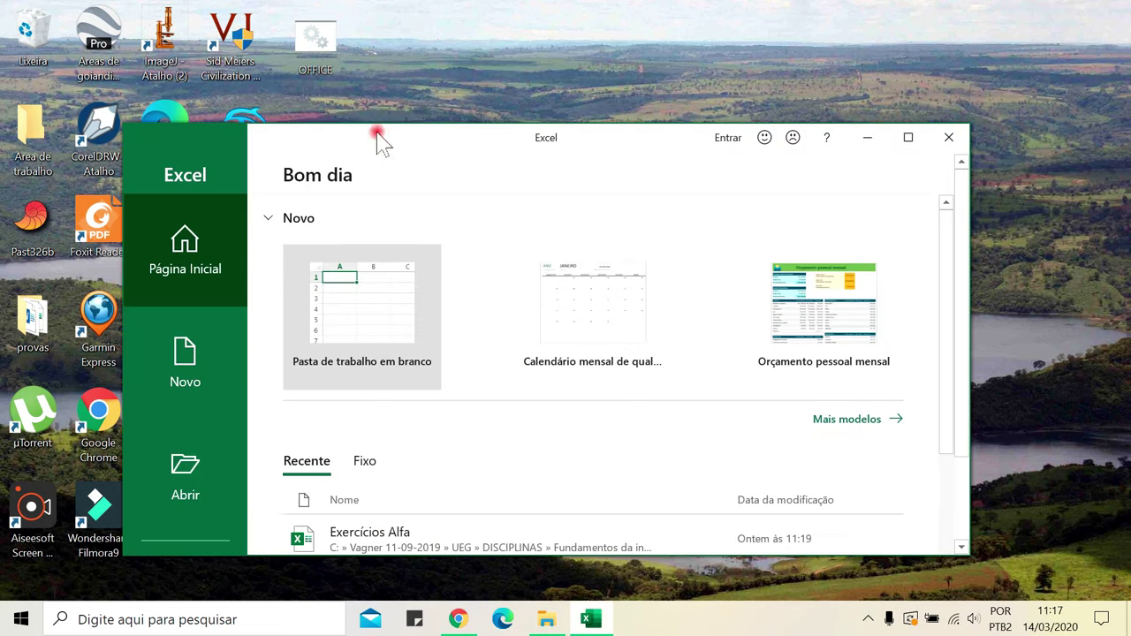
Step: Search Windows for "games", open the Games folder to view its contents, and close it
left_click(237, 619)
type("games")
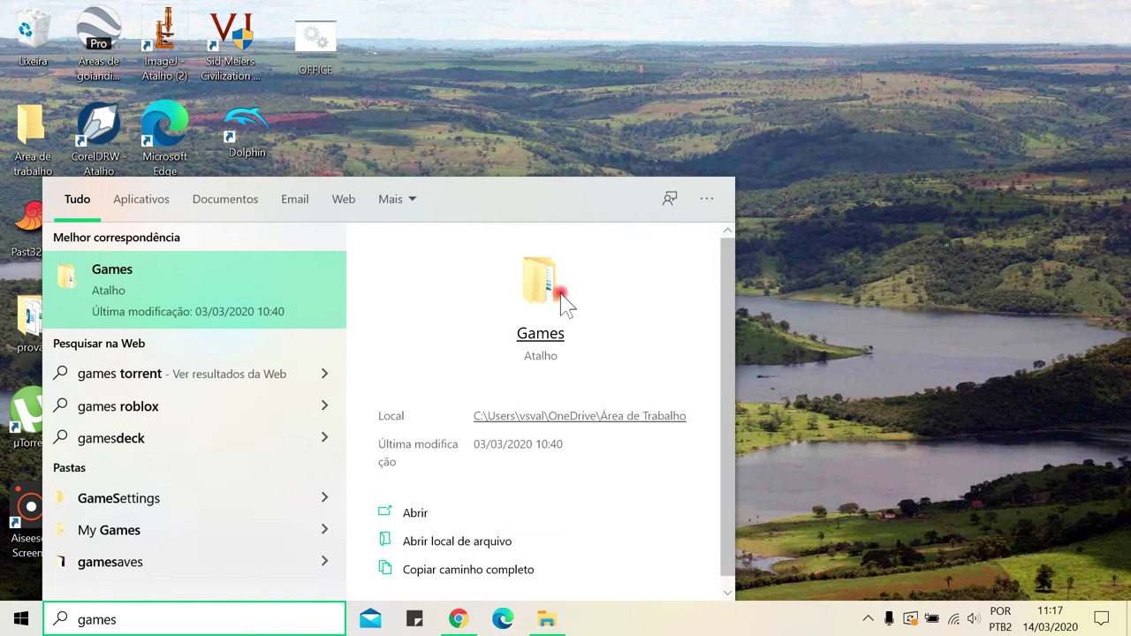
left_click(553, 285)
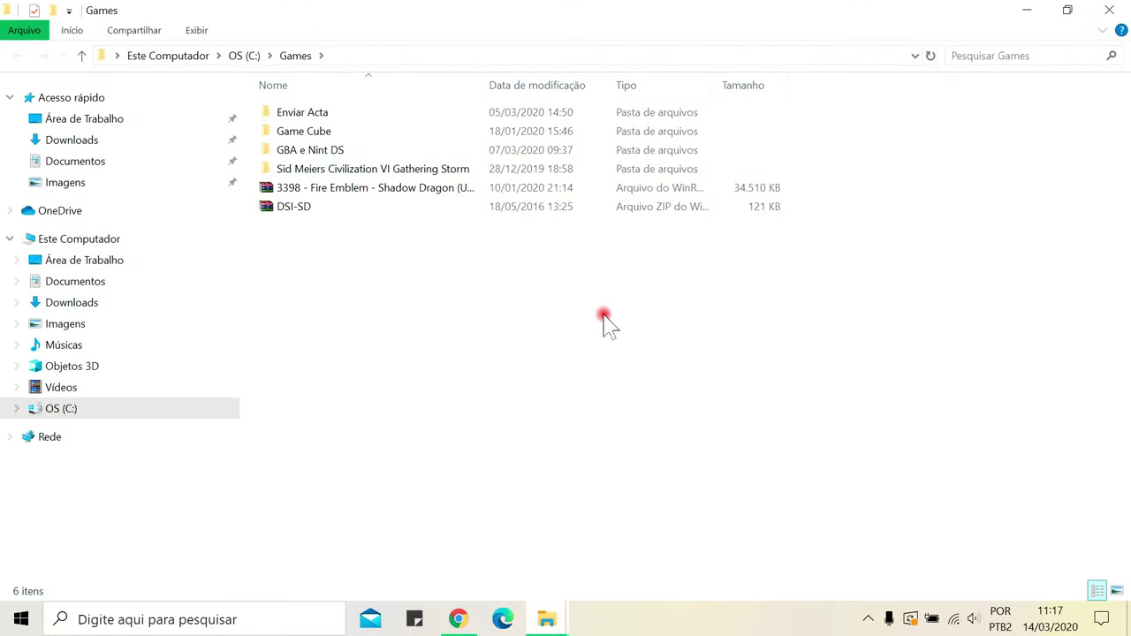
left_click(1108, 11)
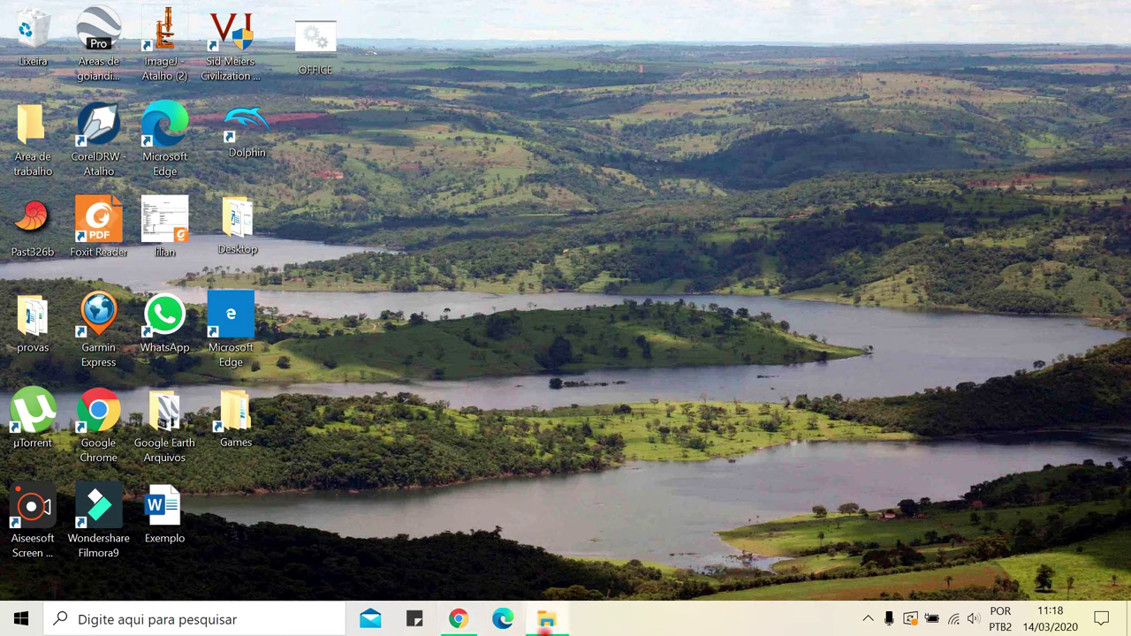
Step: Bring up the File Explorer window that is still running and close it
mouse_move(545, 623)
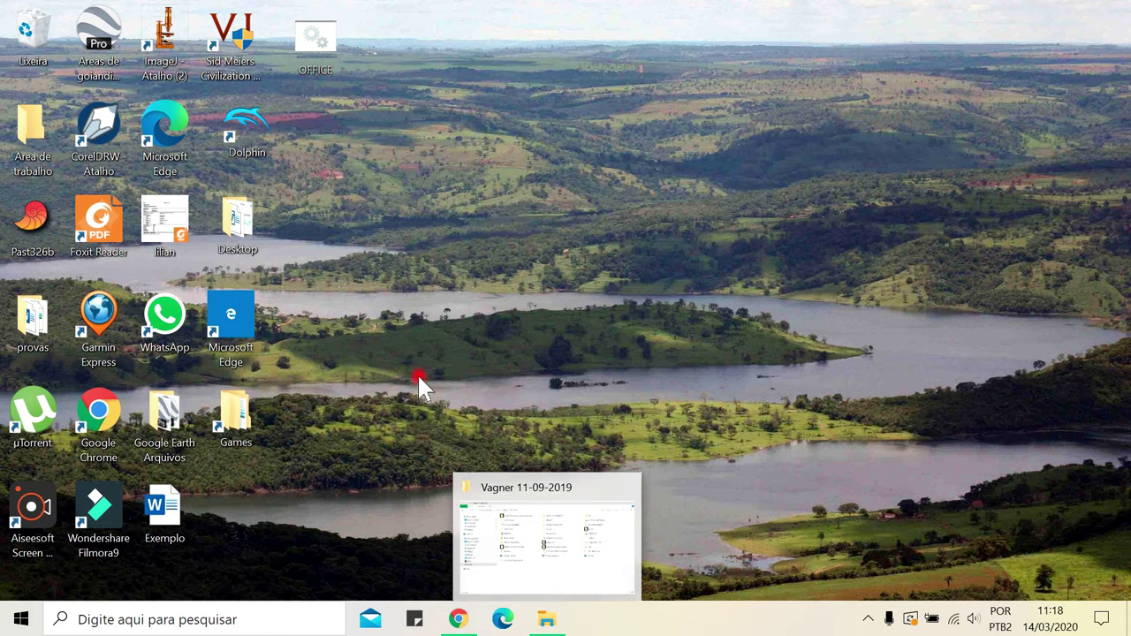
left_click(549, 621)
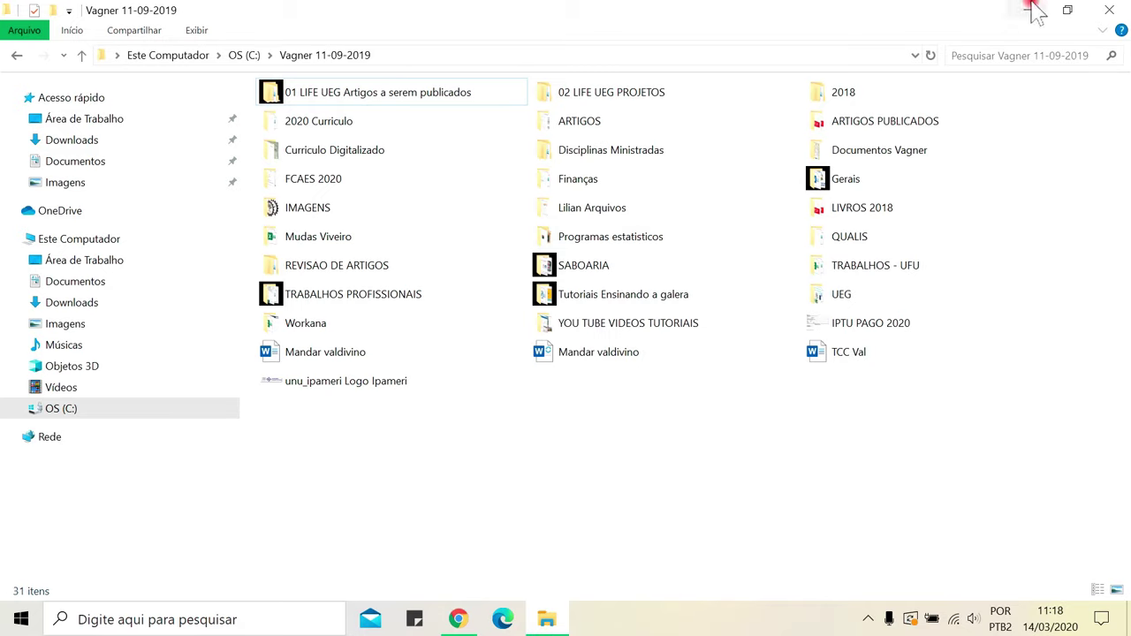
left_click(1109, 12)
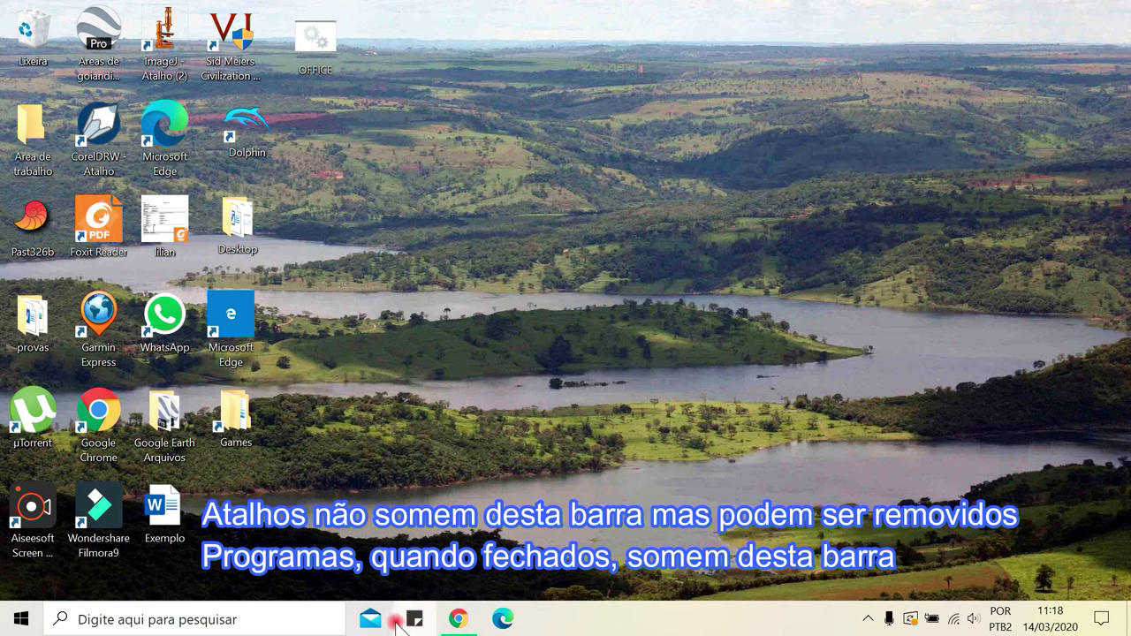
left_click(506, 465)
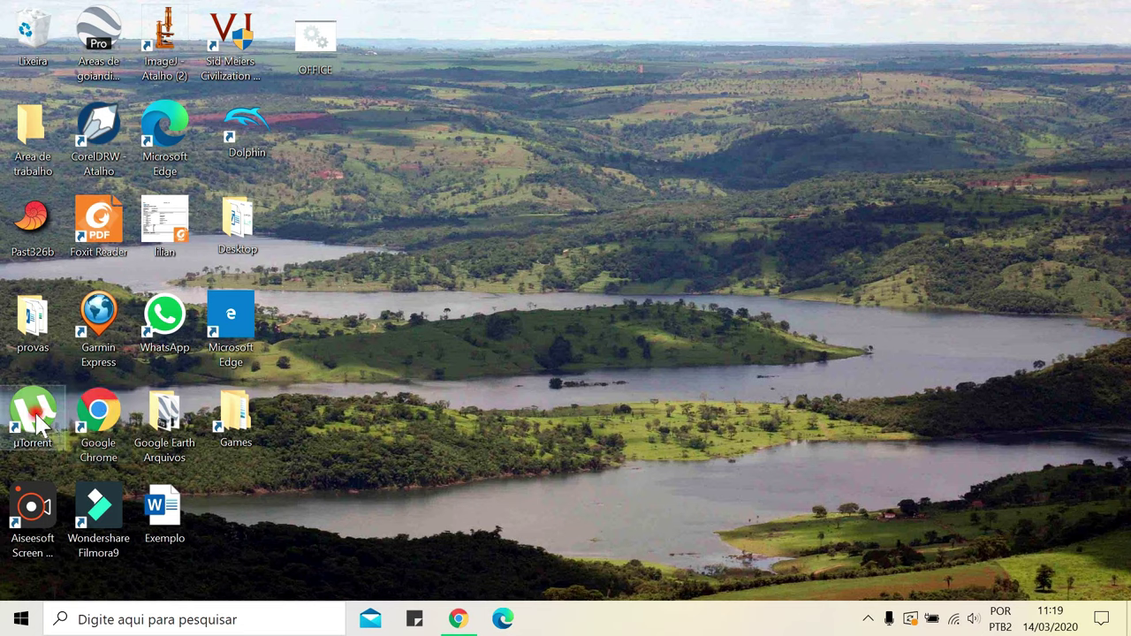
Step: Pin the Past326b program from the desktop to the taskbar
double_click(38, 205)
right_click(37, 222)
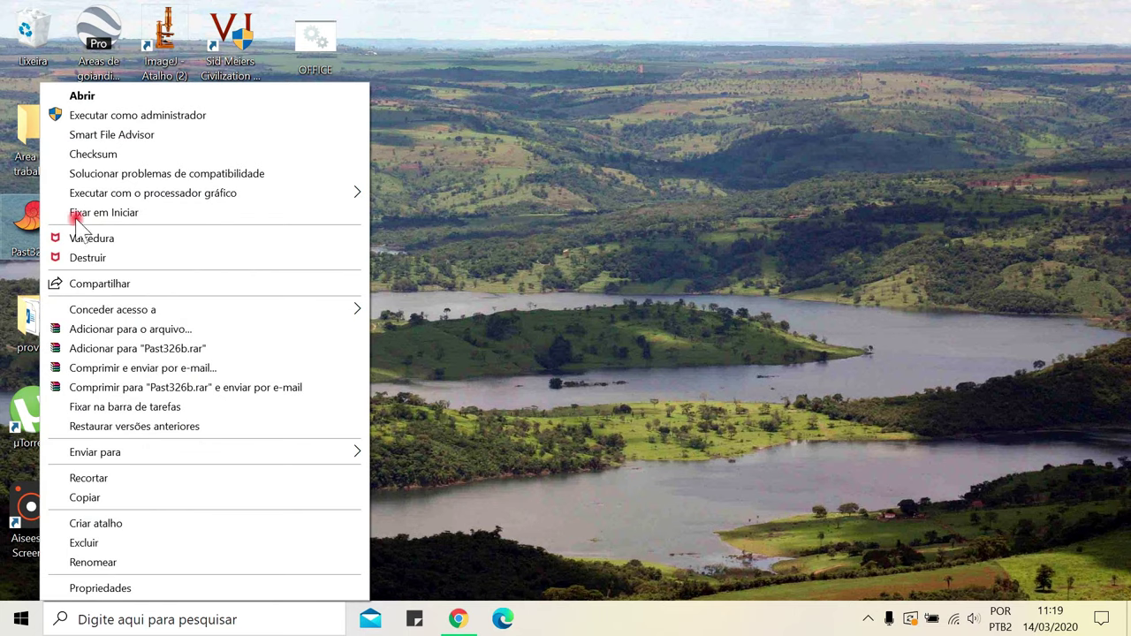
left_click(164, 408)
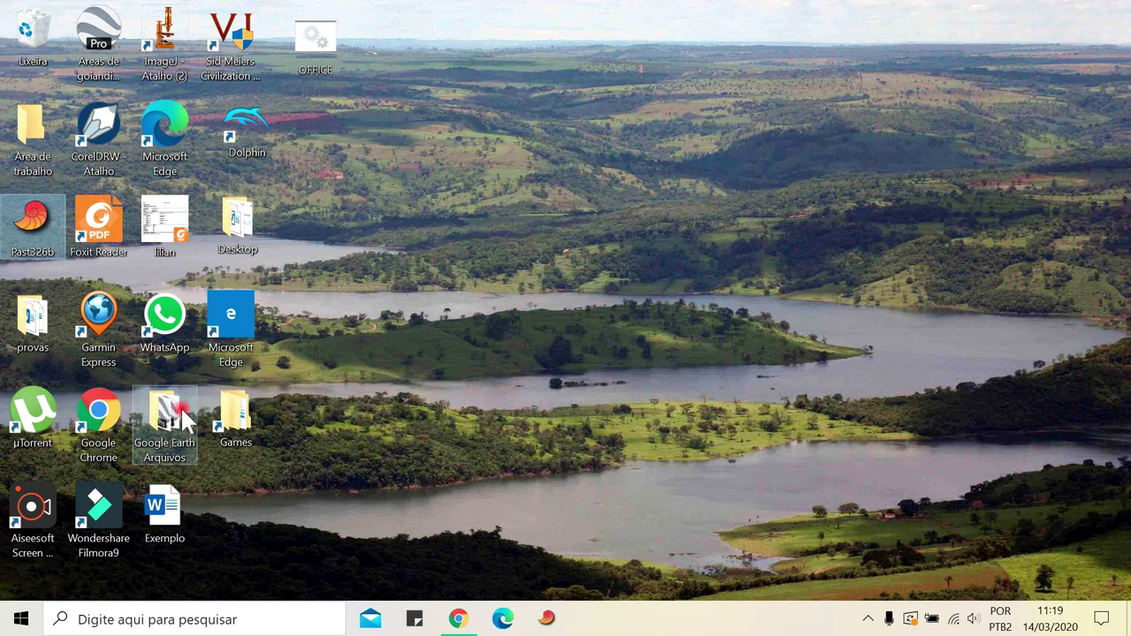
left_click(553, 619)
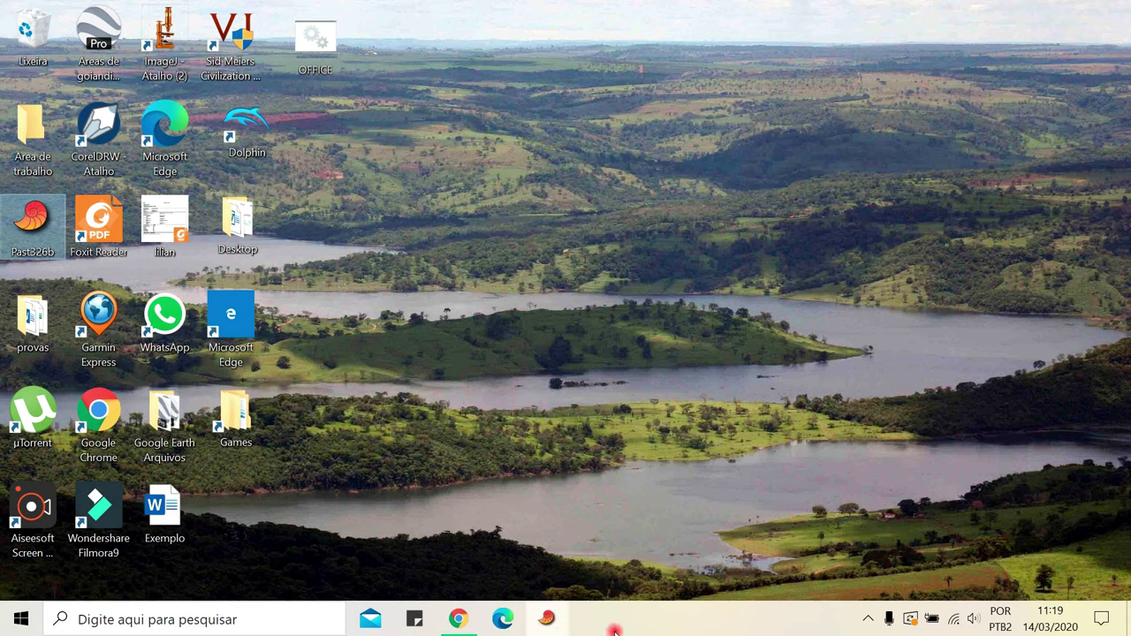
Step: Pin the Garmin Express shortcut from the desktop to the taskbar
left_click(103, 316)
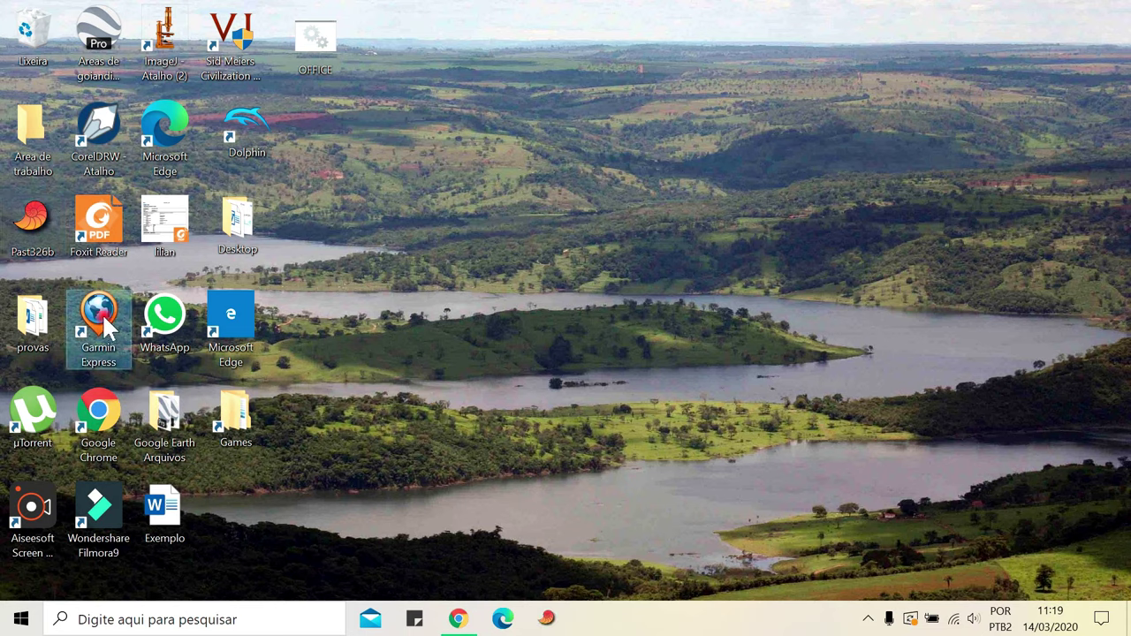
right_click(101, 313)
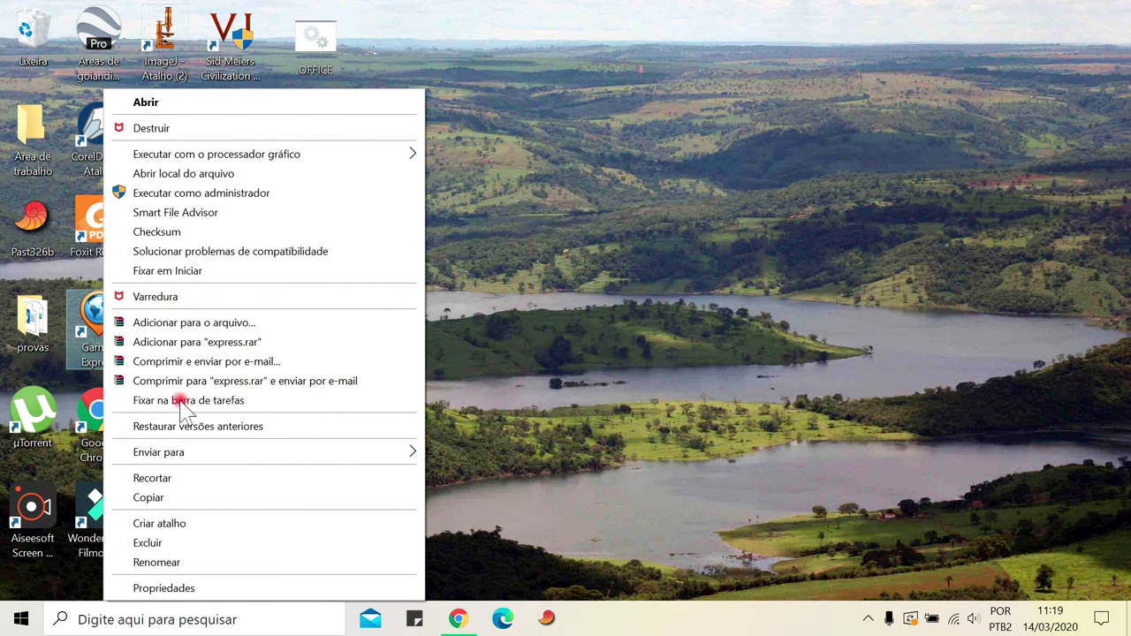
left_click(242, 404)
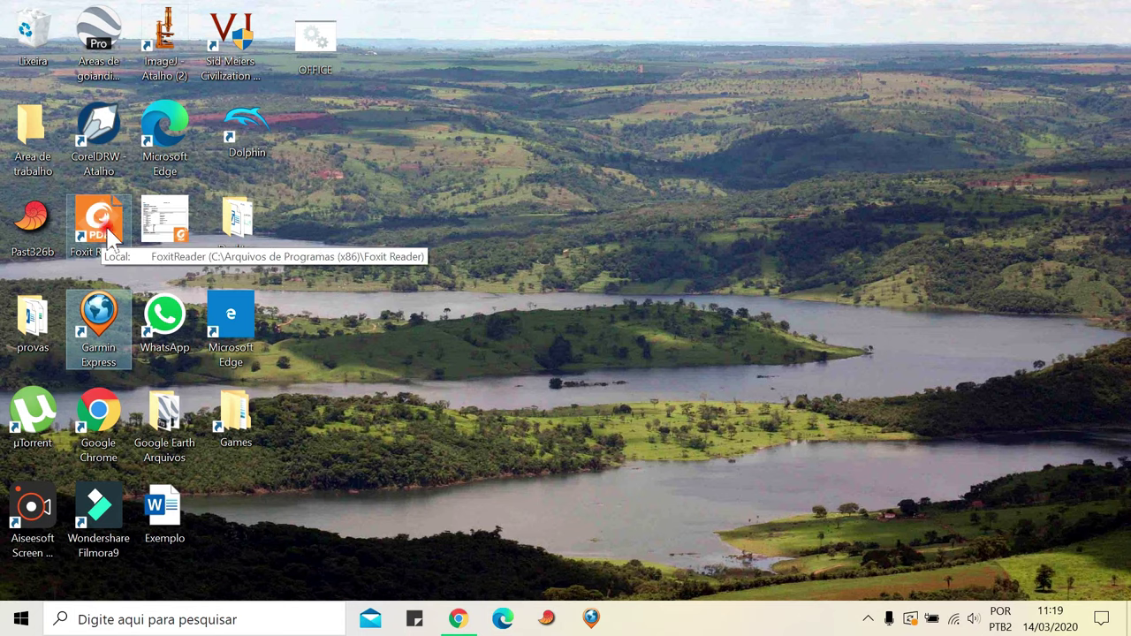
Step: Show the available actions for the PDF document beside Foxit Reader on the desktop and dismiss them
right_click(180, 223)
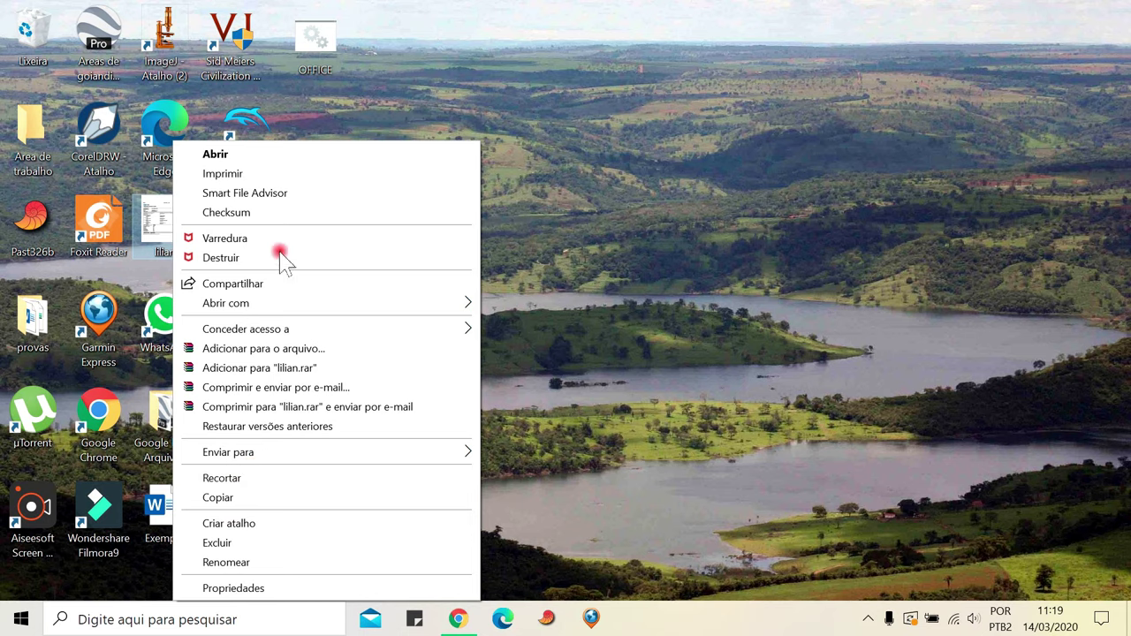
left_click(636, 349)
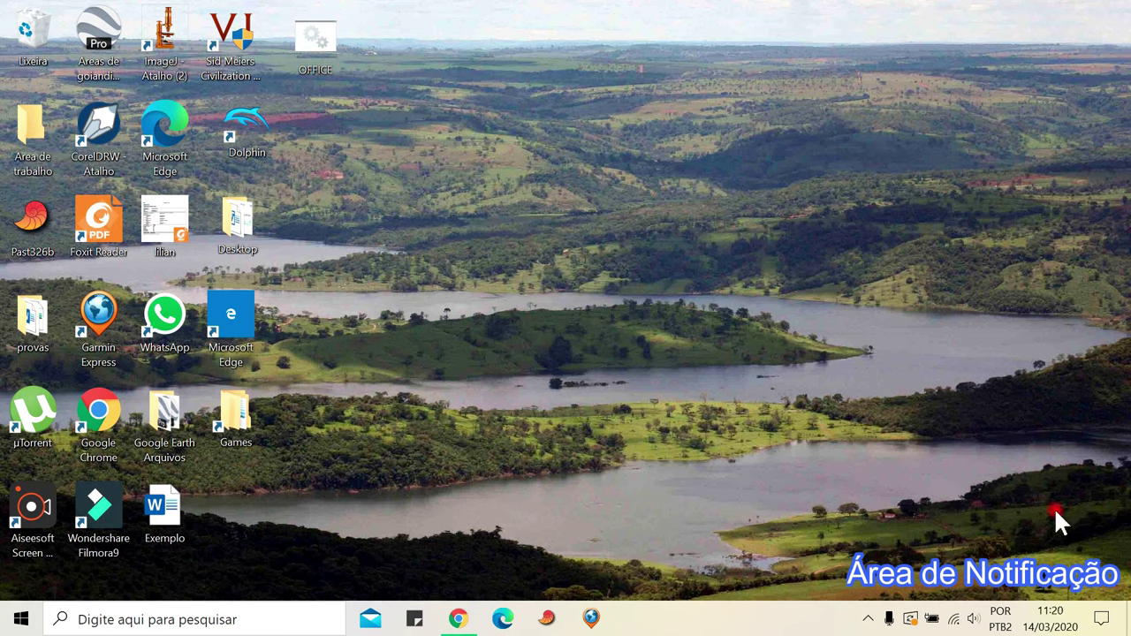
Step: View the taskbar calendar and the list of installed keyboard languages, closing each one without changes
left_click(1052, 619)
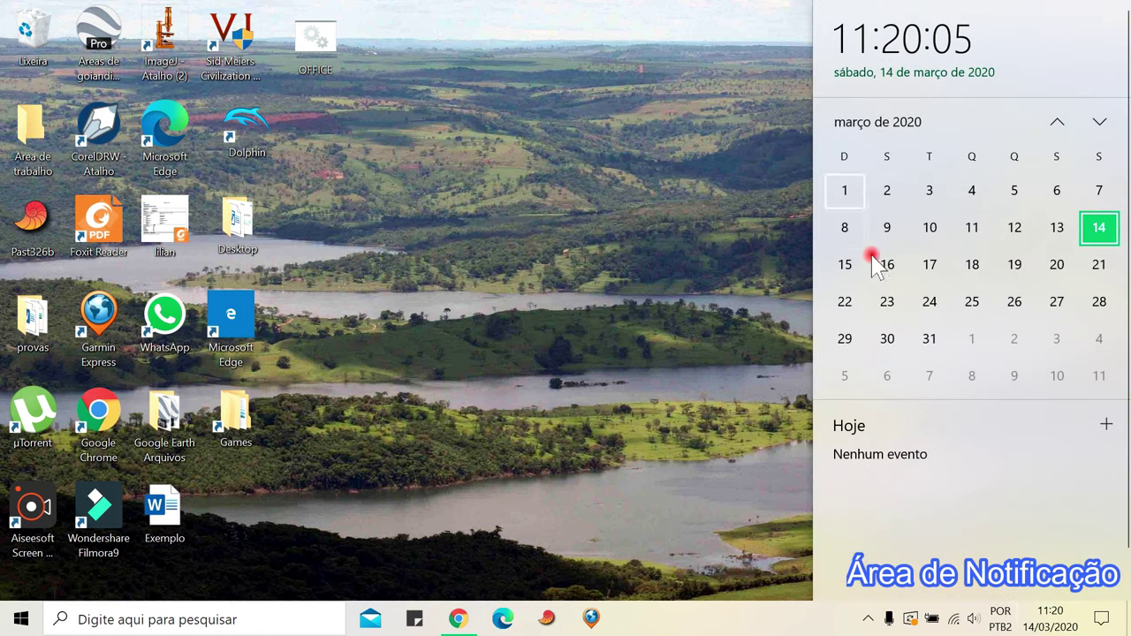
left_click(663, 367)
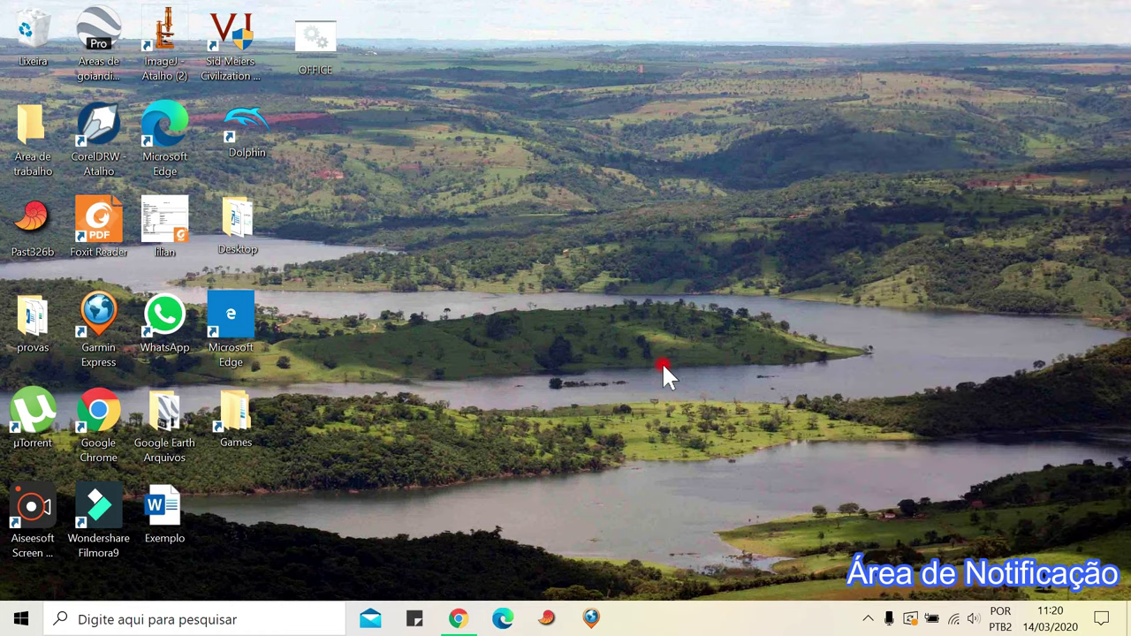
left_click(1000, 616)
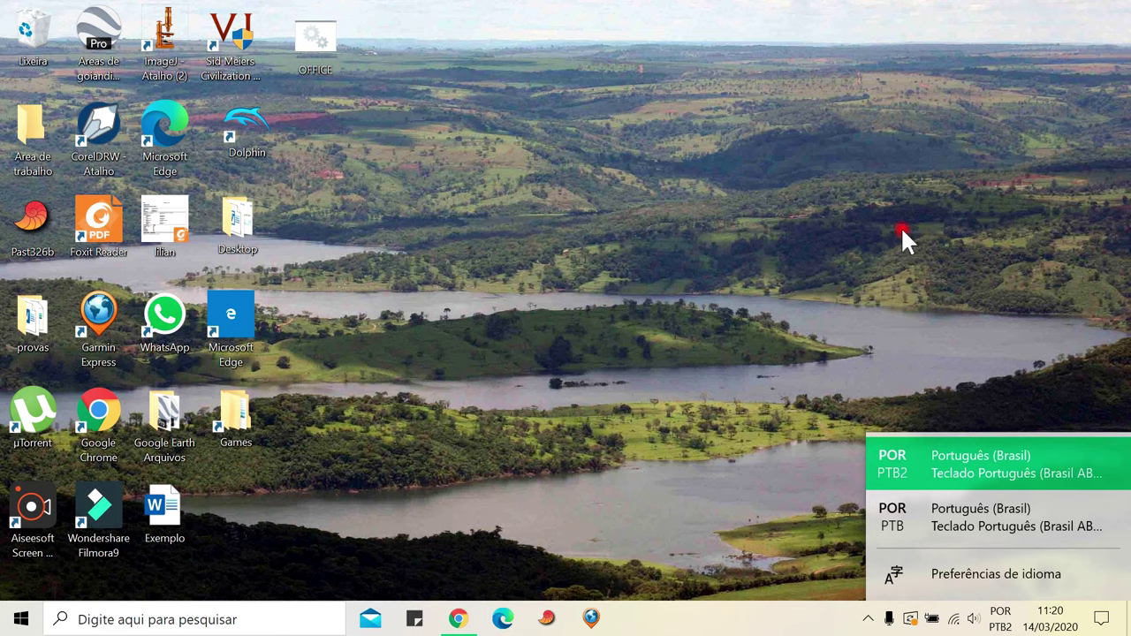
left_click(706, 246)
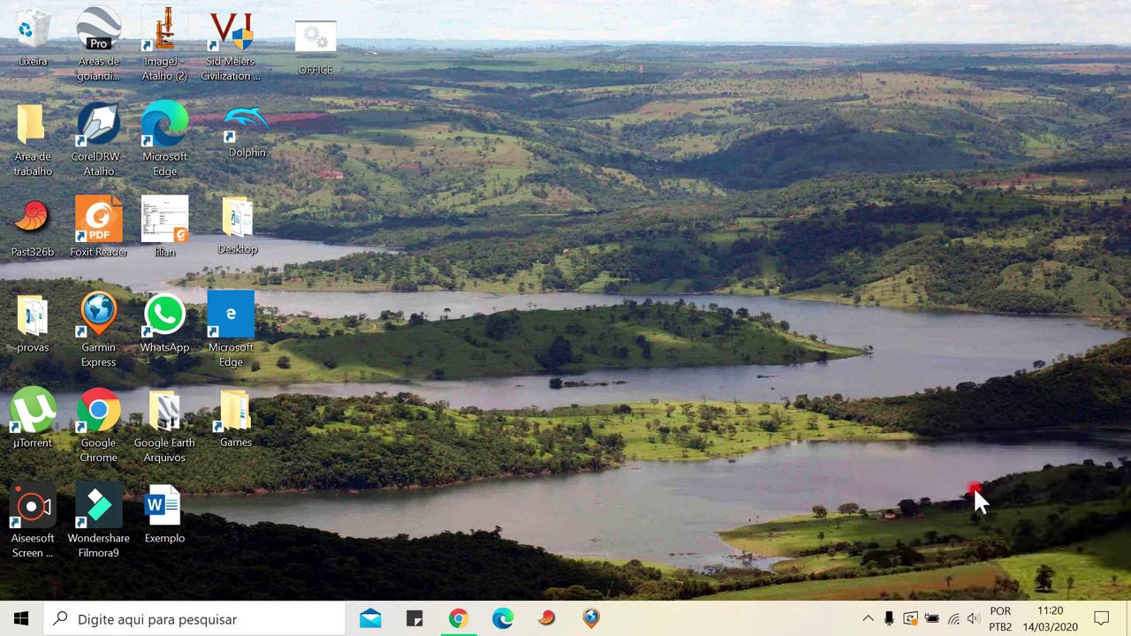
left_click(999, 616)
left_click(703, 423)
Step: Lower the speaker volume to 0 and turn the sound back up
left_click(973, 618)
left_click_drag(913, 578, 873, 580)
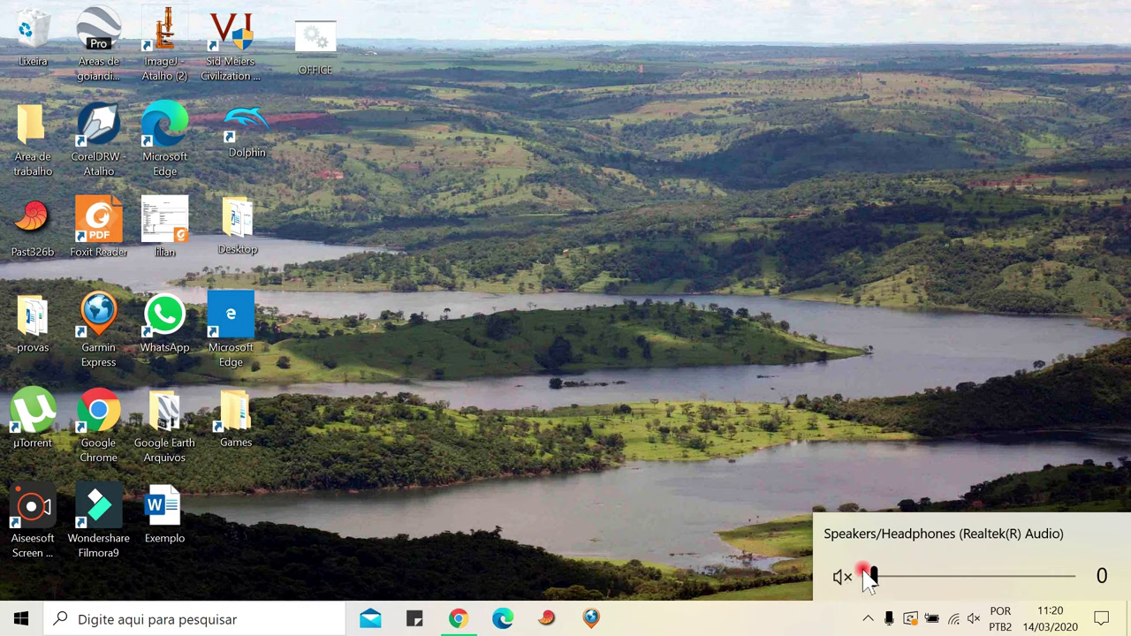
left_click(689, 493)
left_click(972, 618)
left_click(973, 618)
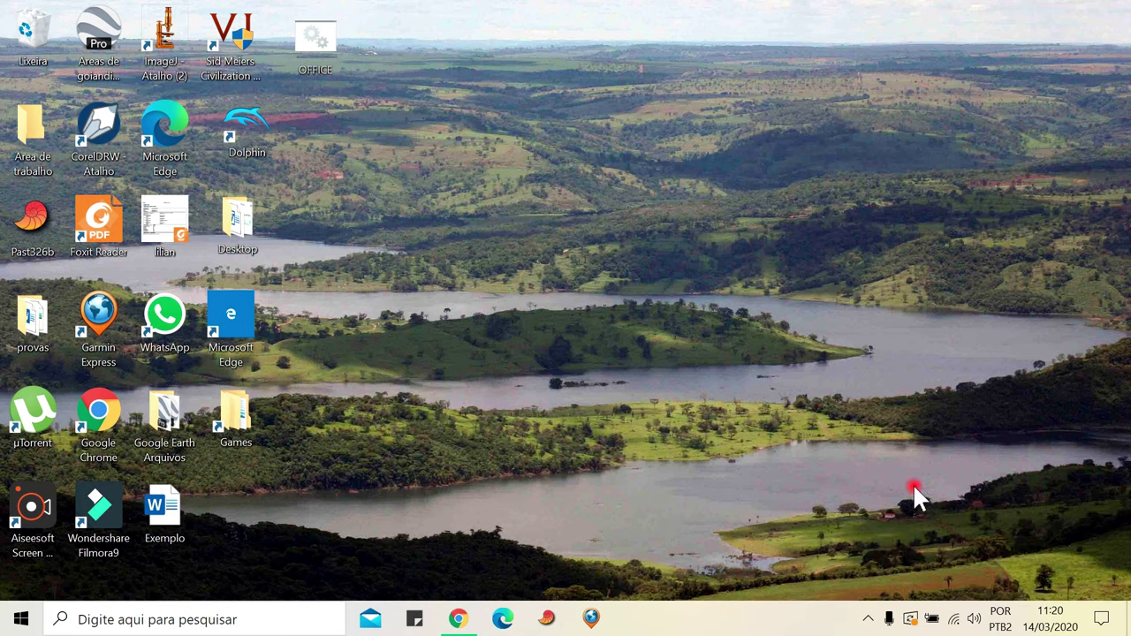
Step: Display the list of available Wi-Fi networks from the notification area and close it
left_click(955, 620)
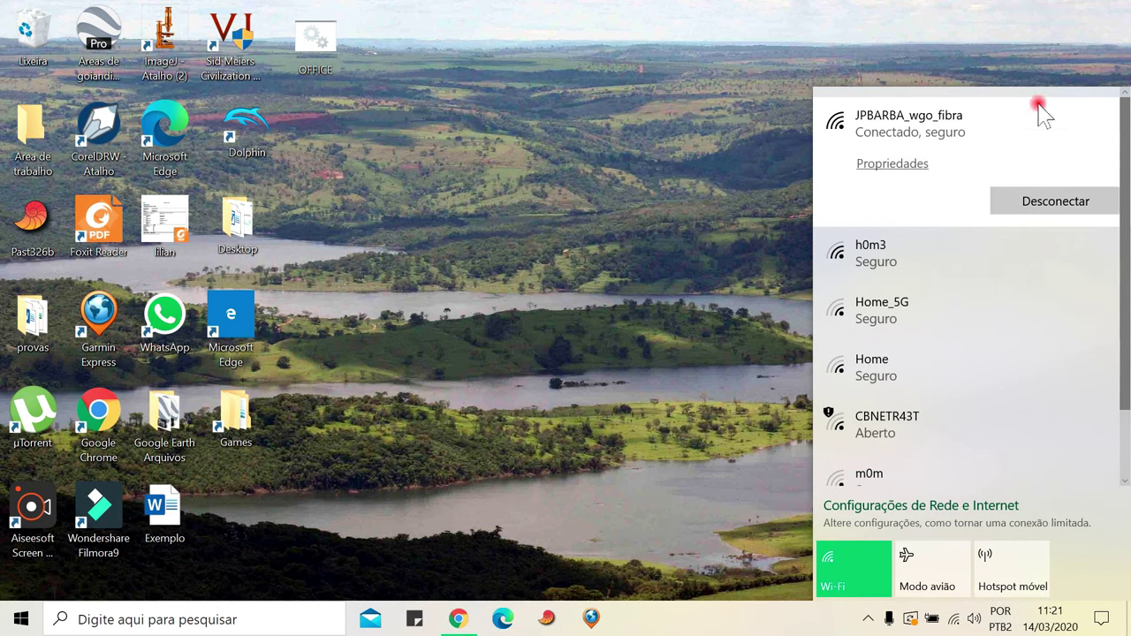
left_click(688, 339)
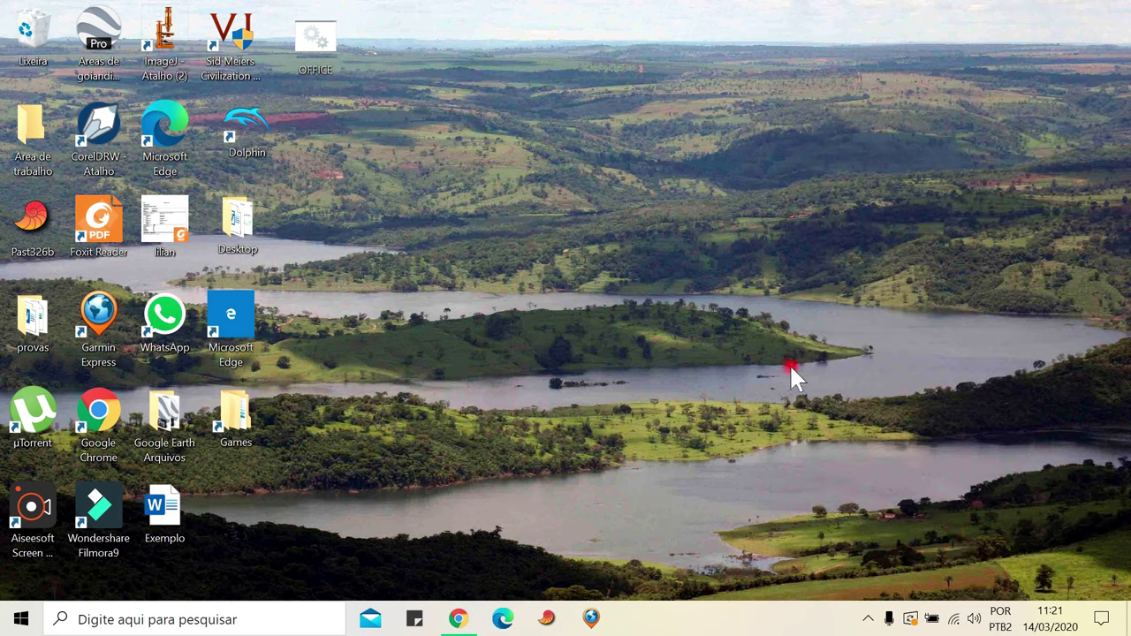
Step: Switch the plugged-in power mode to Mais alto desempenho, to Melhor bateria, and back to Melhor desempenho
left_click(934, 618)
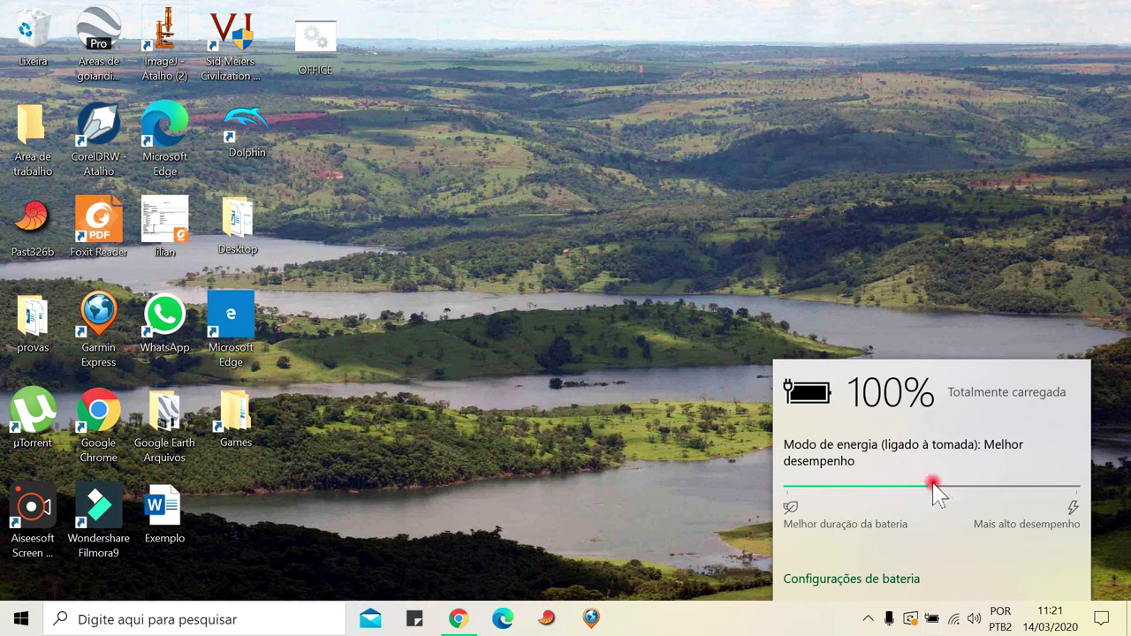
left_click_drag(936, 485, 1083, 485)
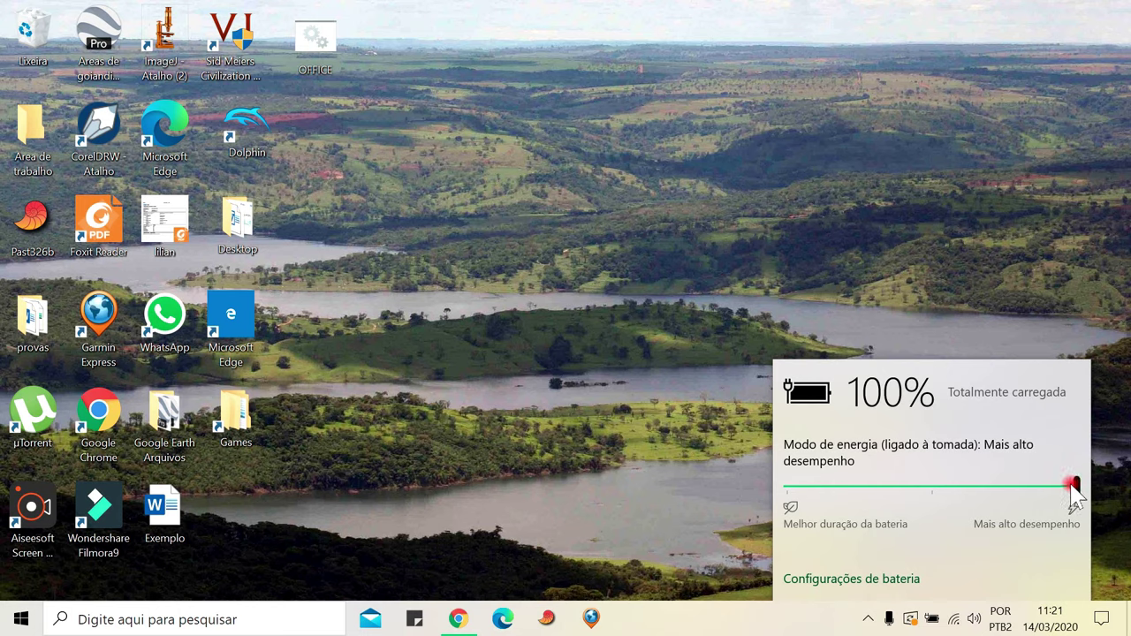
left_click_drag(1076, 485, 804, 502)
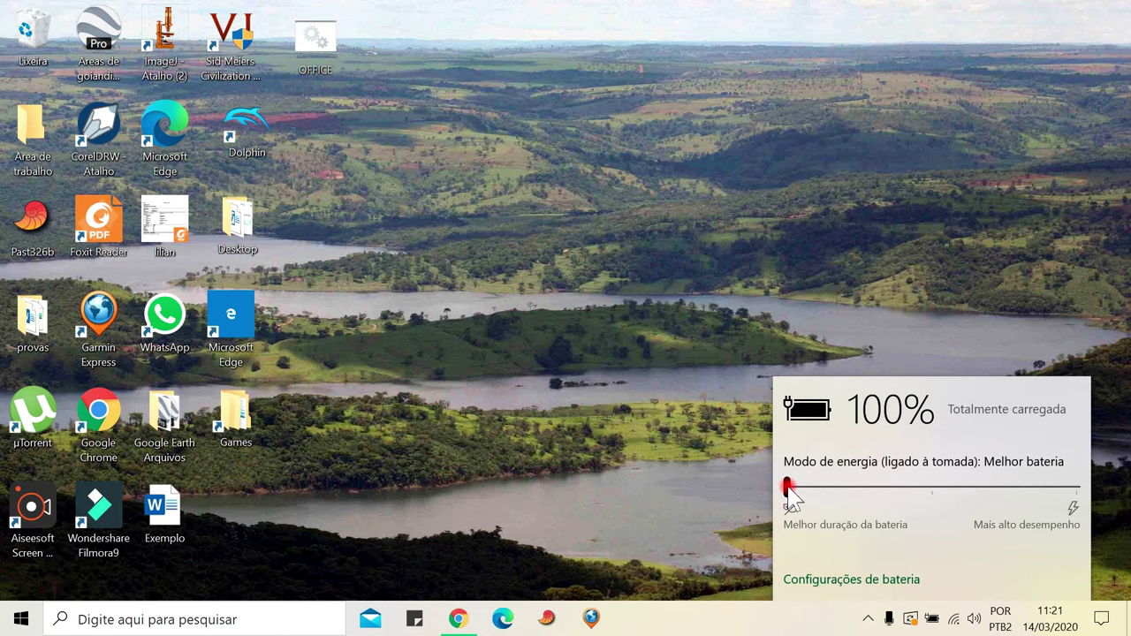
left_click_drag(789, 495, 926, 502)
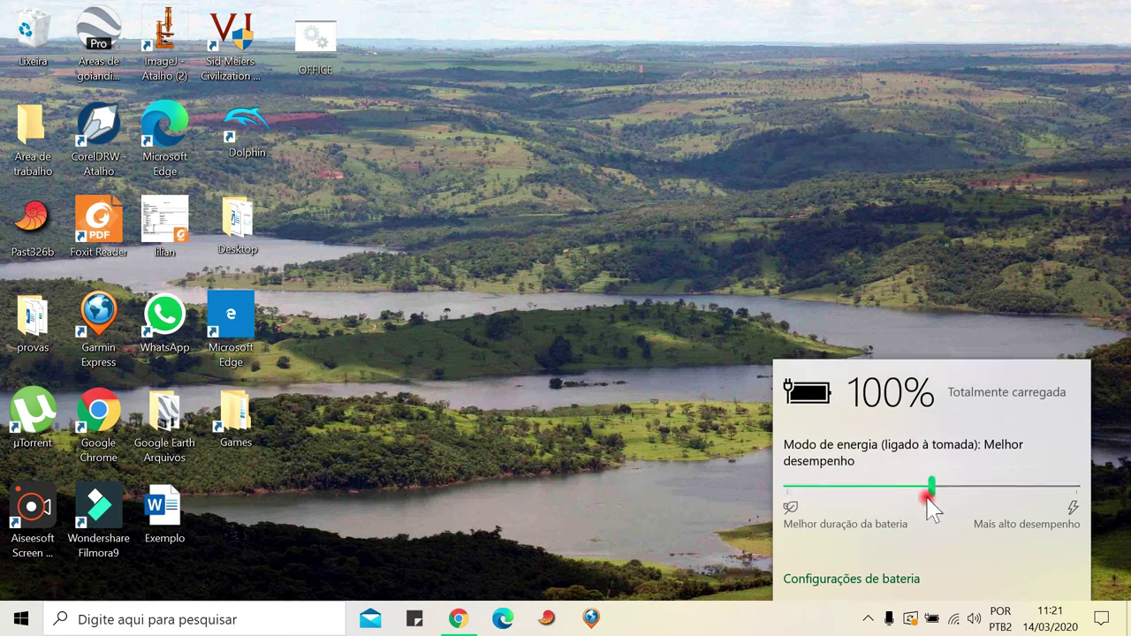
Step: Show the hidden notification-area icons and the notification center with its quick actions, closing each one
left_click(867, 619)
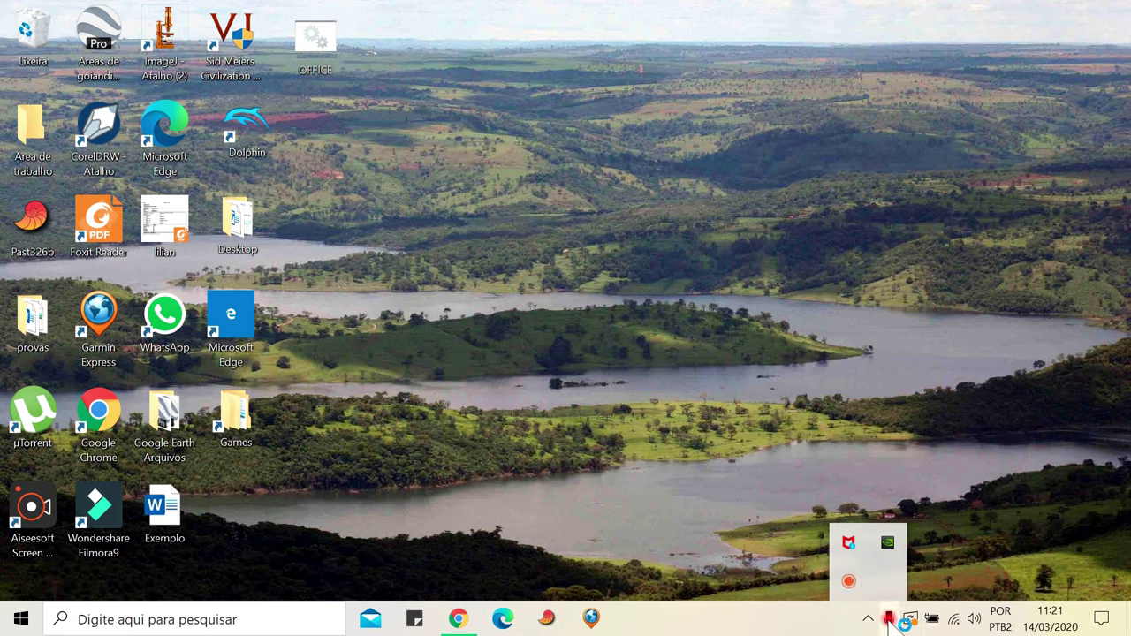
left_click(848, 580)
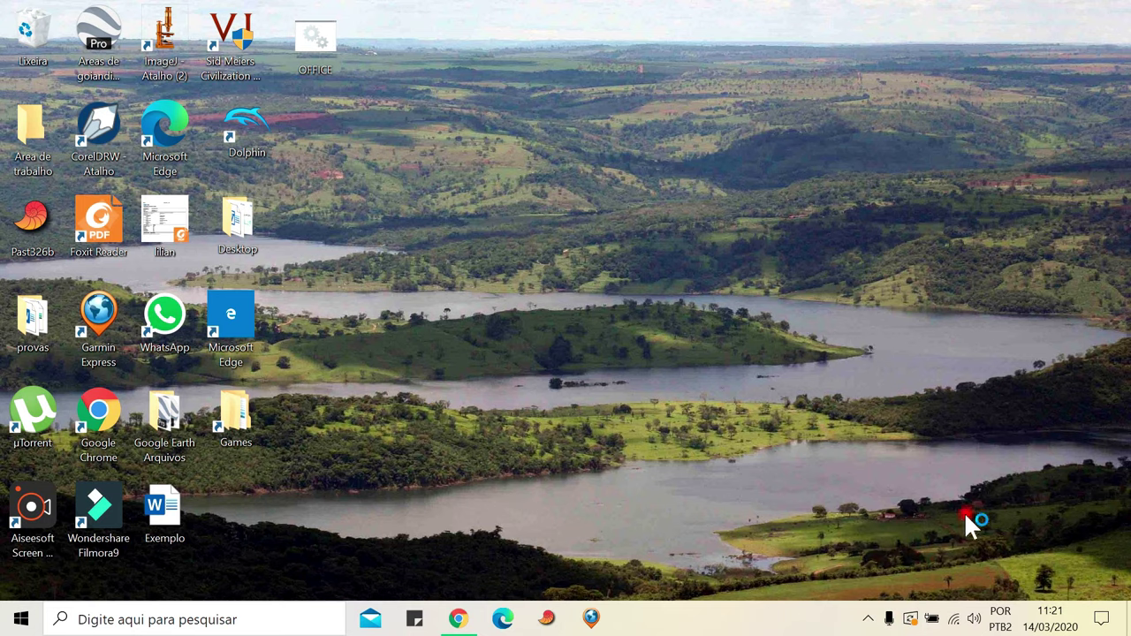
left_click(866, 619)
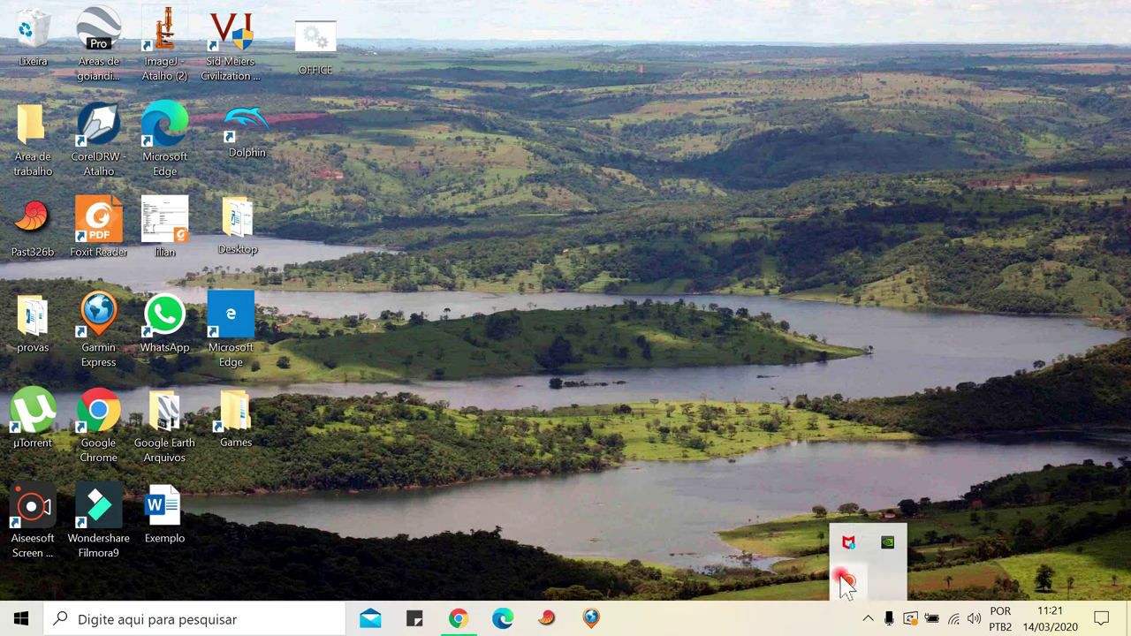
left_click(856, 398)
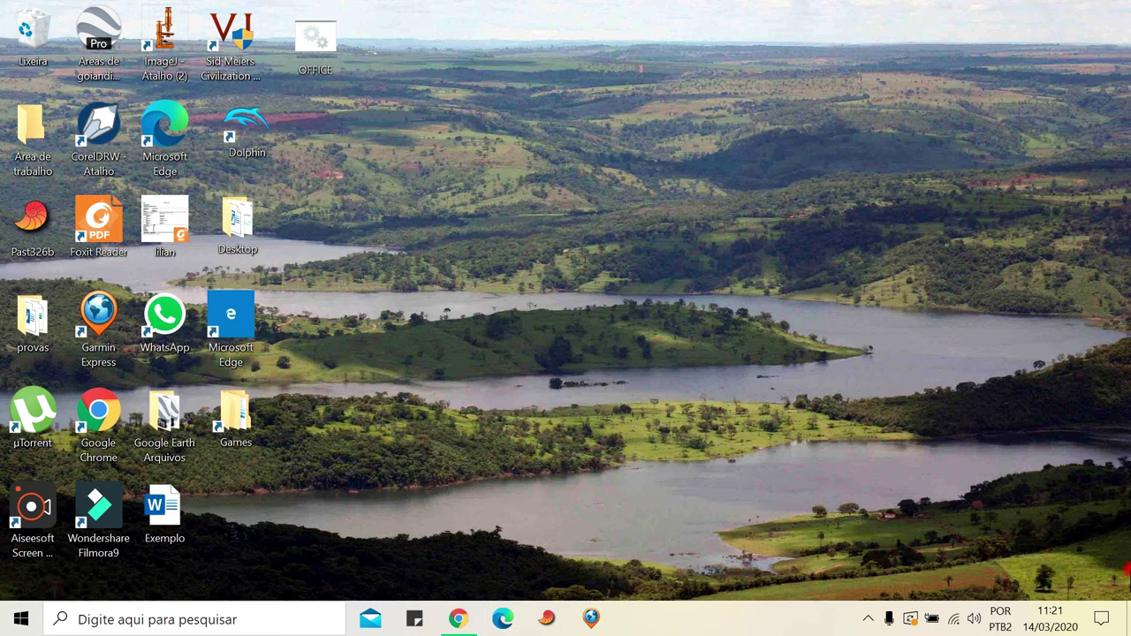
left_click(1101, 622)
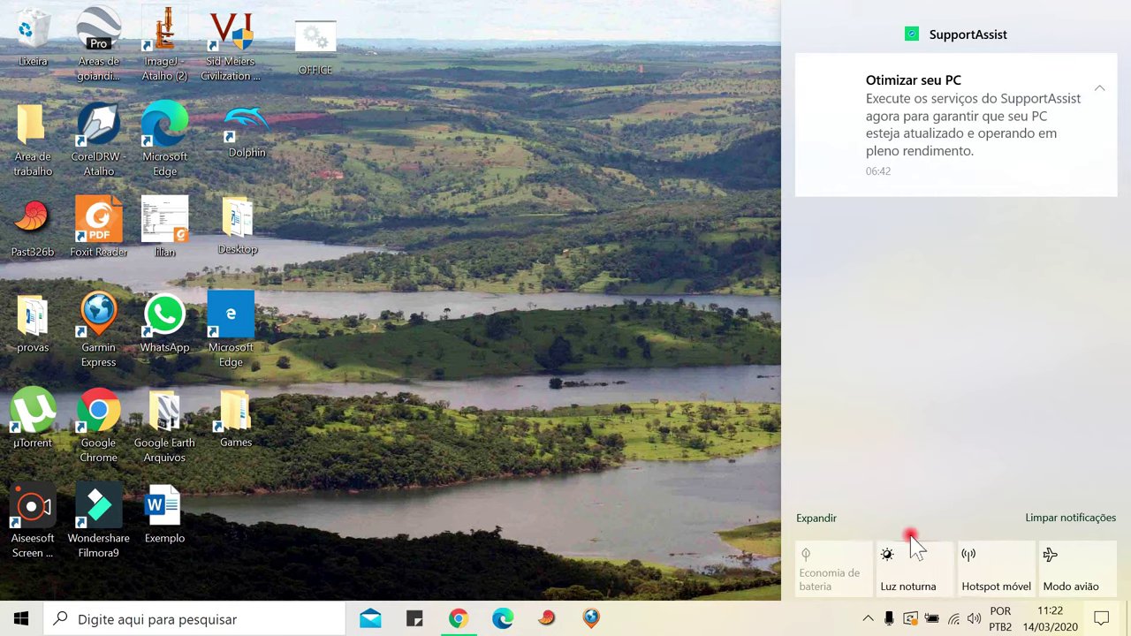
left_click(575, 411)
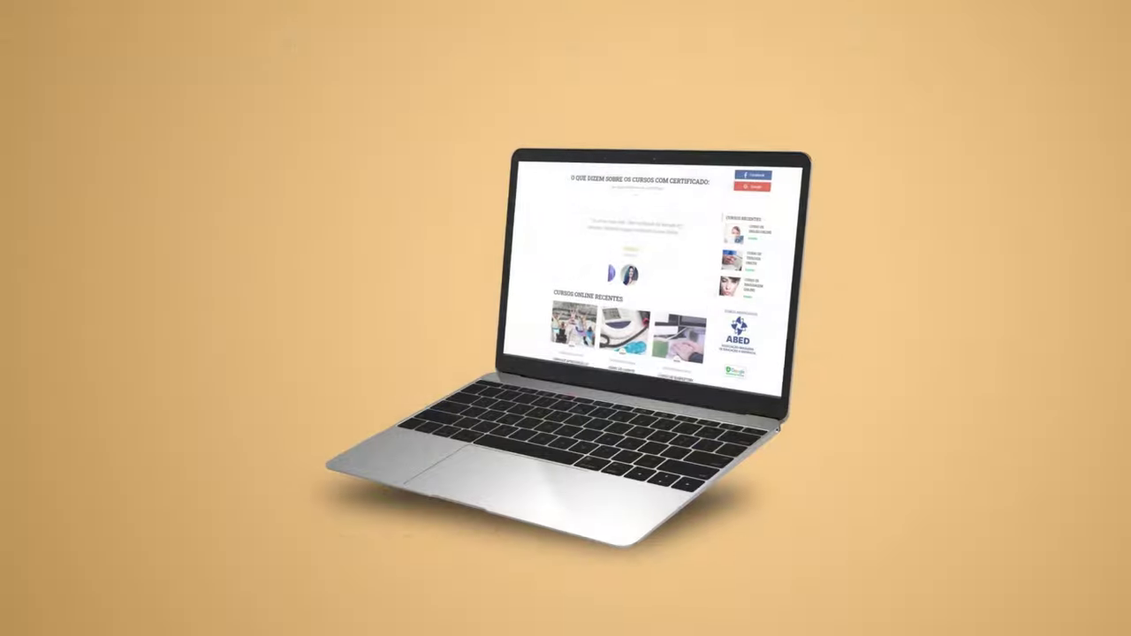